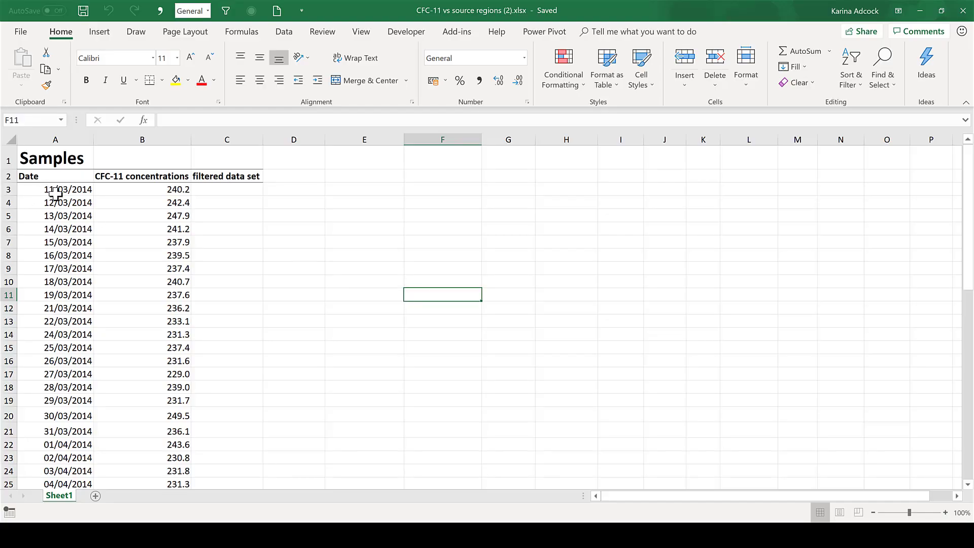
Chart the A2:B25 dates and concentrations with Alt+F1 and place the chart over columns D–H.
{"action": "scroll", "coordinate": [54, 230], "scroll_direction": "down", "scroll_amount": 2}
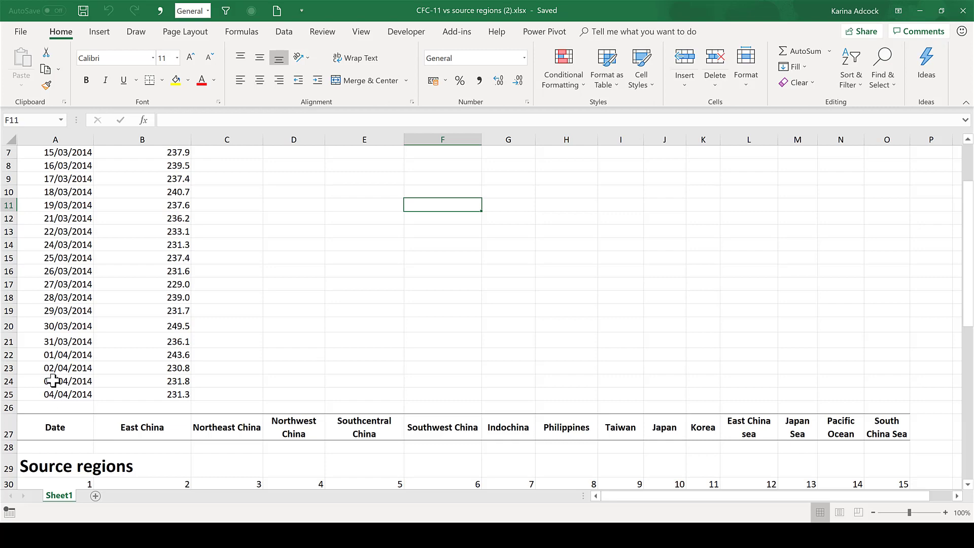
{"action": "scroll", "coordinate": [53, 381], "scroll_direction": "up", "scroll_amount": 2}
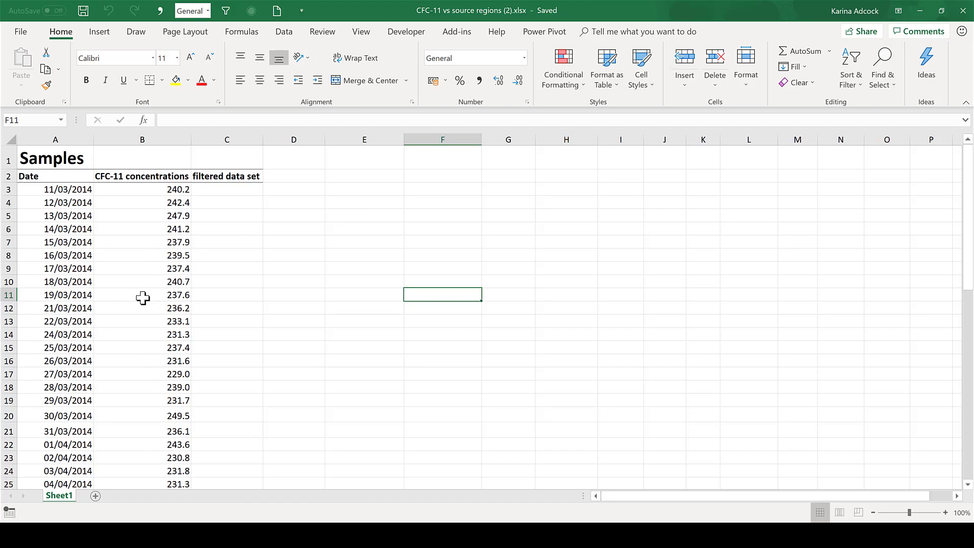
{"action": "scroll", "coordinate": [143, 298], "scroll_direction": "down", "scroll_amount": 8}
{"action": "scroll", "coordinate": [143, 298], "scroll_direction": "down", "scroll_amount": 2}
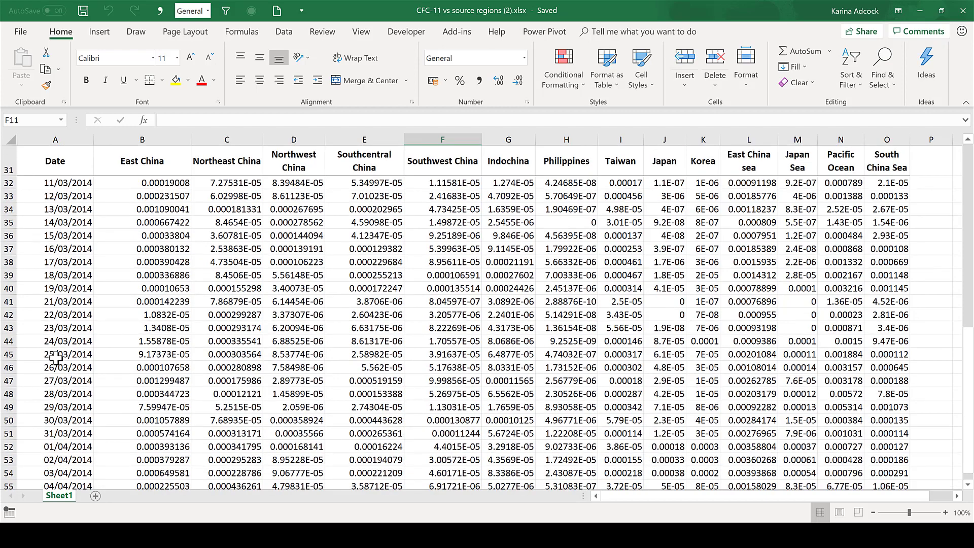
{"action": "scroll", "coordinate": [55, 471], "scroll_direction": "down", "scroll_amount": 1}
{"action": "scroll", "coordinate": [86, 361], "scroll_direction": "up", "scroll_amount": 5}
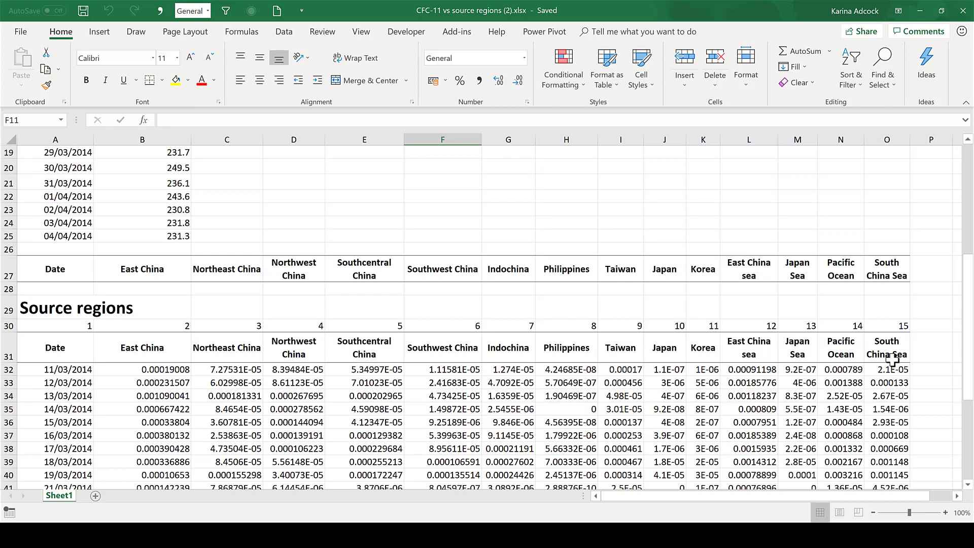
{"action": "scroll", "coordinate": [244, 347], "scroll_direction": "up", "scroll_amount": 6}
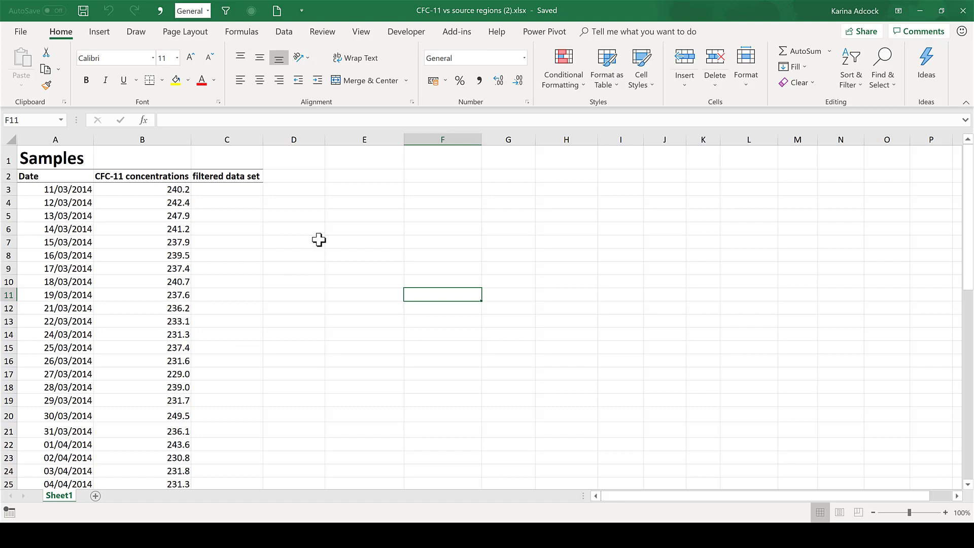
{"action": "left_click_drag", "start_coordinate": [43, 176], "coordinate": [152, 434]}
{"action": "scroll", "coordinate": [315, 269], "scroll_direction": "up", "scroll_amount": 1}
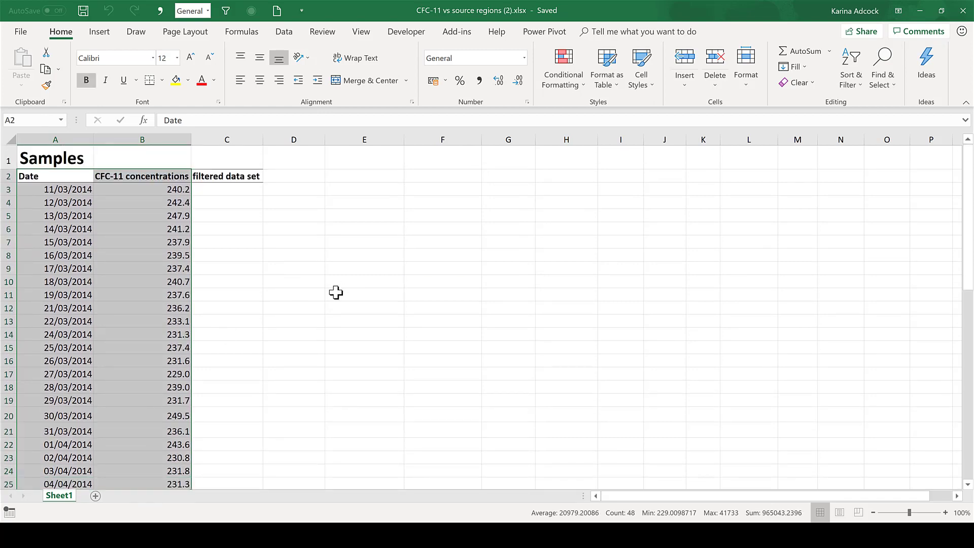
{"action": "key", "text": "alt+F1"}
{"action": "left_click_drag", "start_coordinate": [370, 254], "coordinate": [322, 194]}
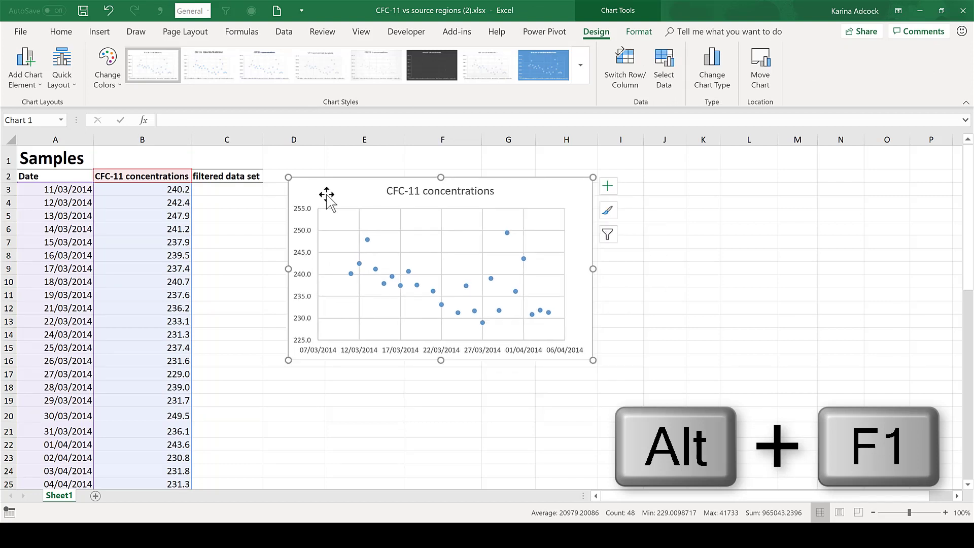
Apply the saved CFC-11 chart template, then drag the chart's corner to enlarge it.
{"action": "right_click", "coordinate": [537, 193]}
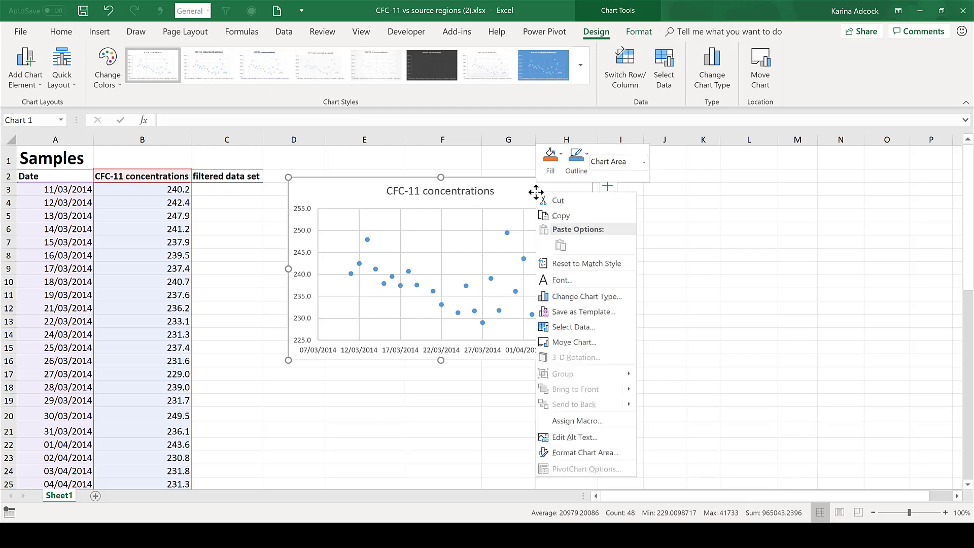
{"action": "left_click", "coordinate": [626, 299]}
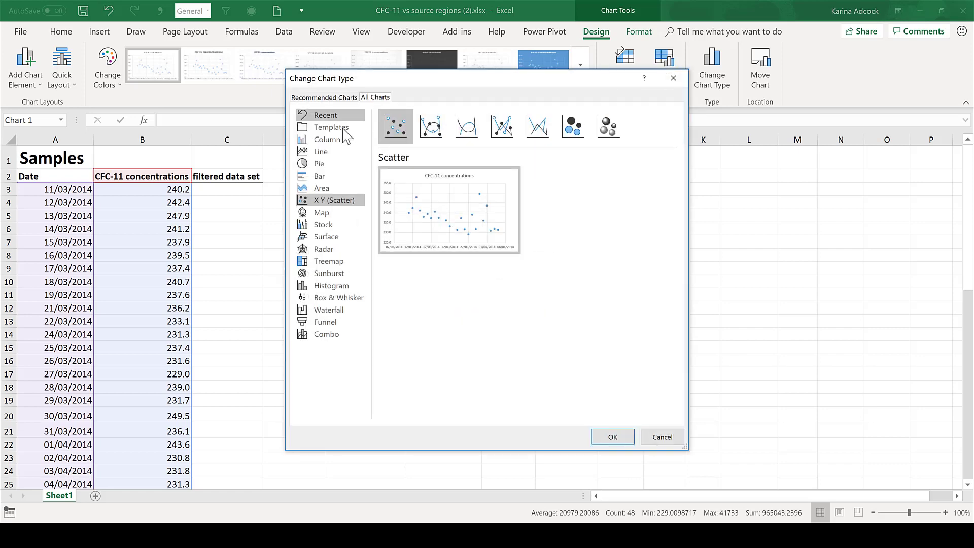
{"action": "left_click", "coordinate": [343, 128]}
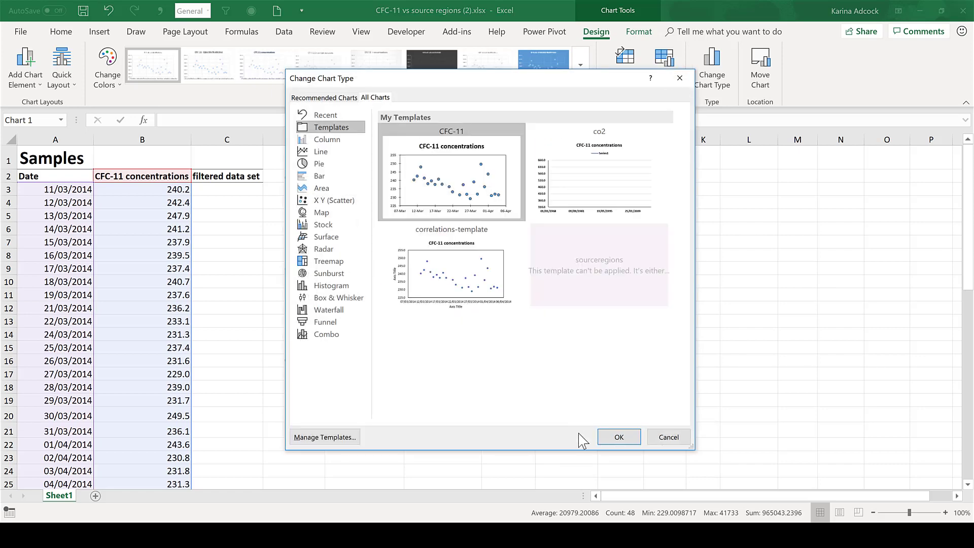
{"action": "left_click", "coordinate": [614, 439]}
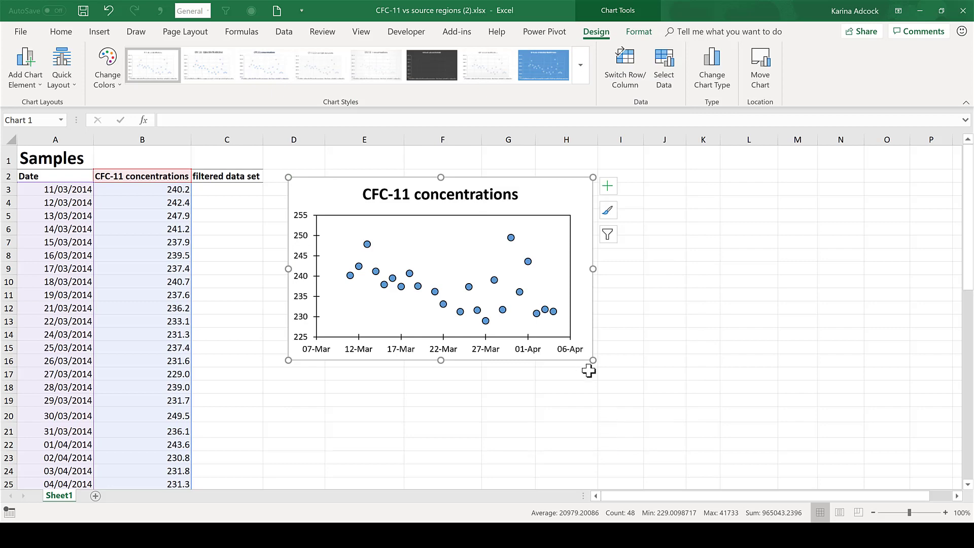
{"action": "left_click_drag", "start_coordinate": [593, 360], "coordinate": [629, 437]}
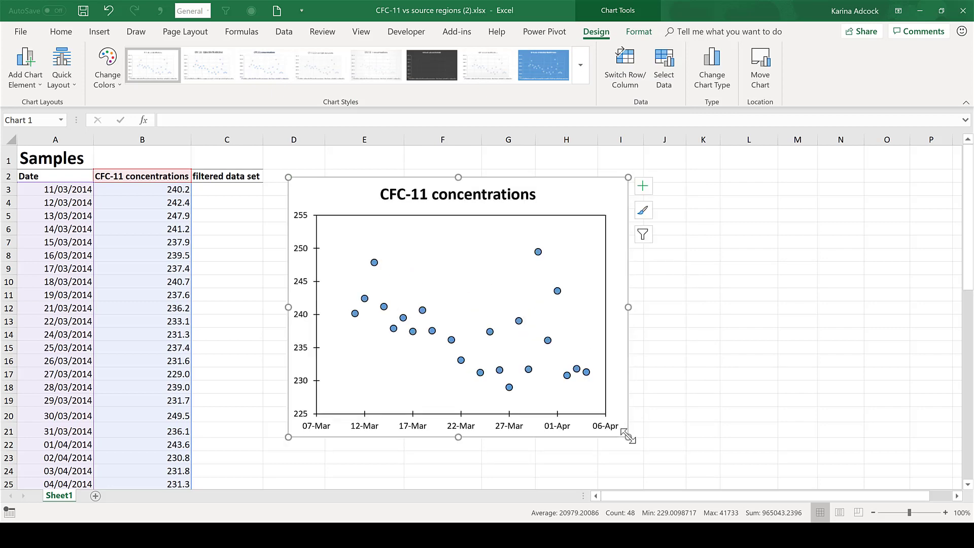
{"action": "left_click", "coordinate": [433, 159]}
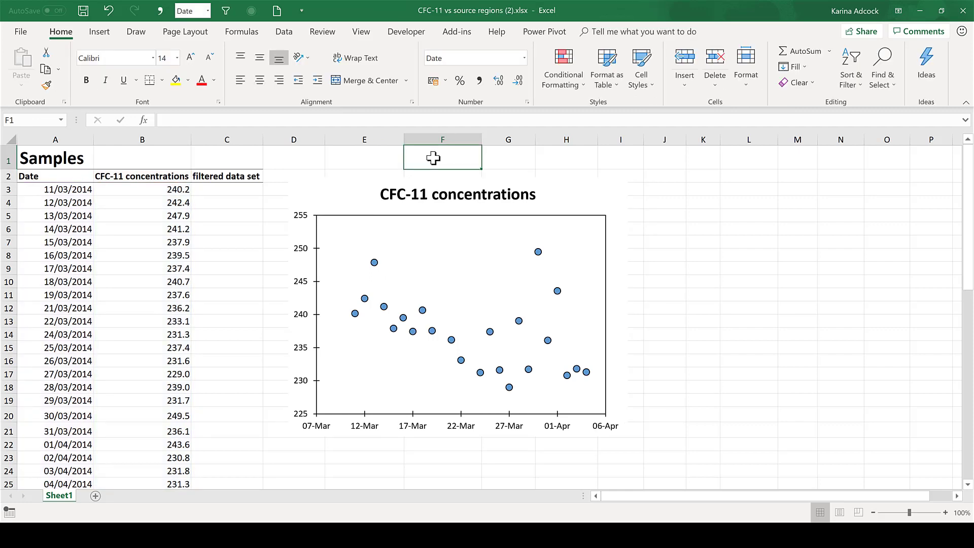
Add List data validation to F1 with source =$A$3:$A$25.
{"action": "left_click", "coordinate": [283, 32]}
{"action": "left_click", "coordinate": [690, 83]}
{"action": "left_click", "coordinate": [695, 95]}
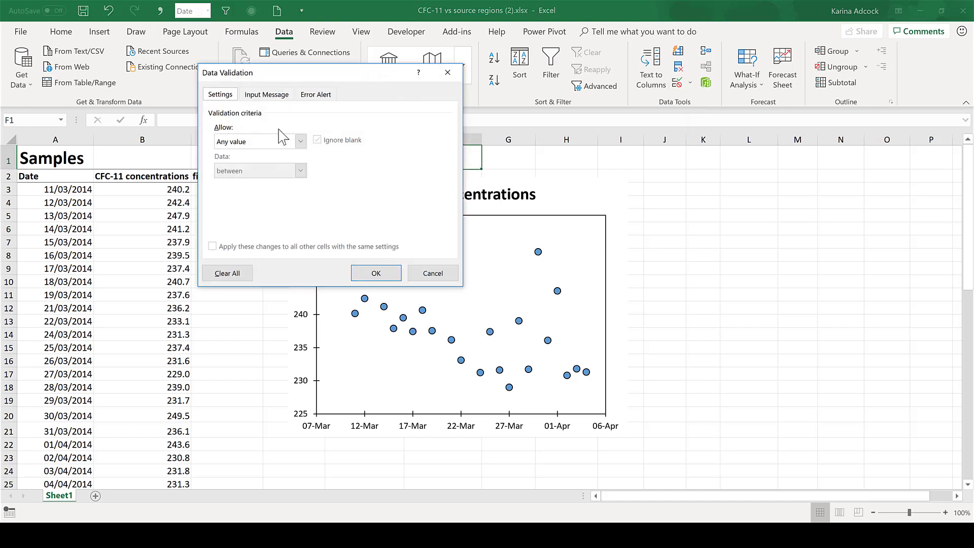
{"action": "left_click", "coordinate": [296, 147]}
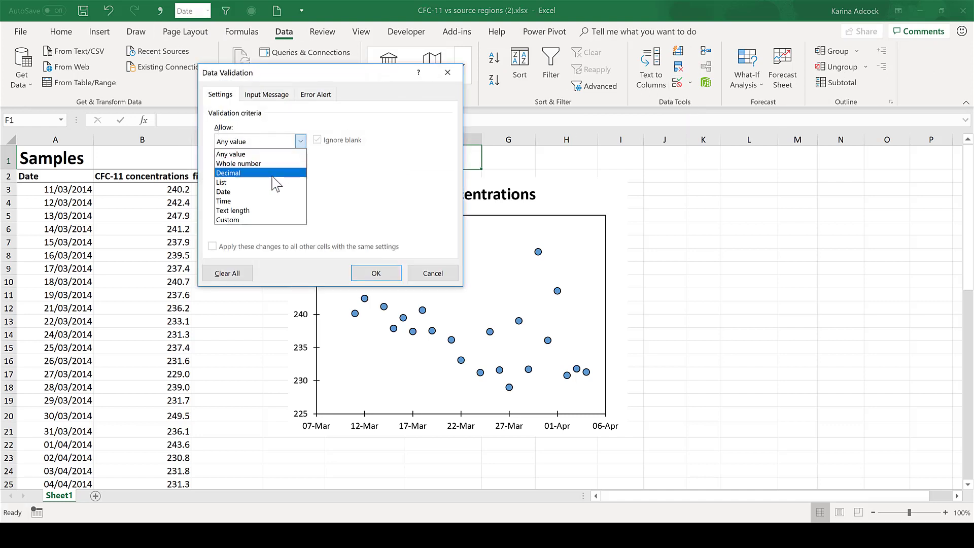
{"action": "left_click", "coordinate": [273, 189]}
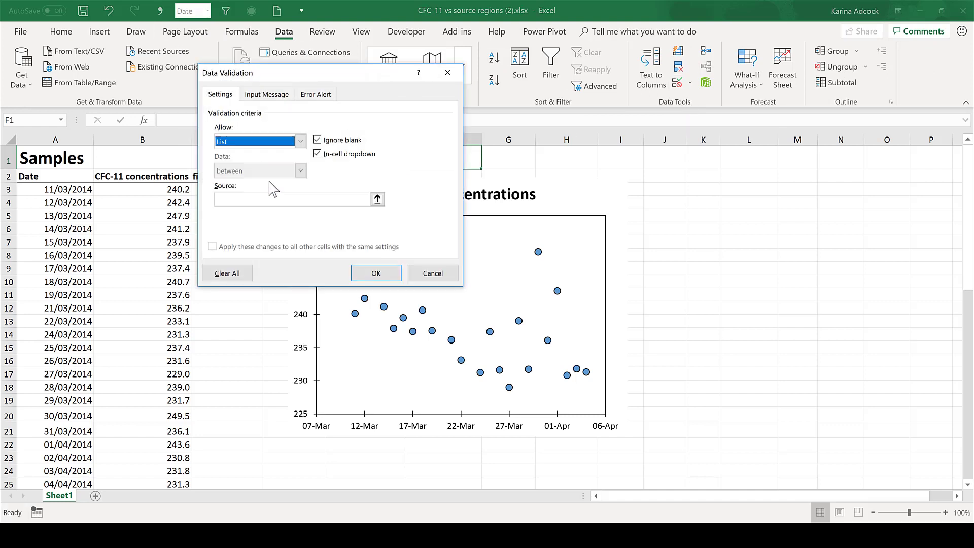
{"action": "left_click", "coordinate": [377, 200]}
{"action": "left_click_drag", "start_coordinate": [76, 191], "coordinate": [79, 376]}
{"action": "scroll", "coordinate": [348, 224], "scroll_direction": "up", "scroll_amount": 3}
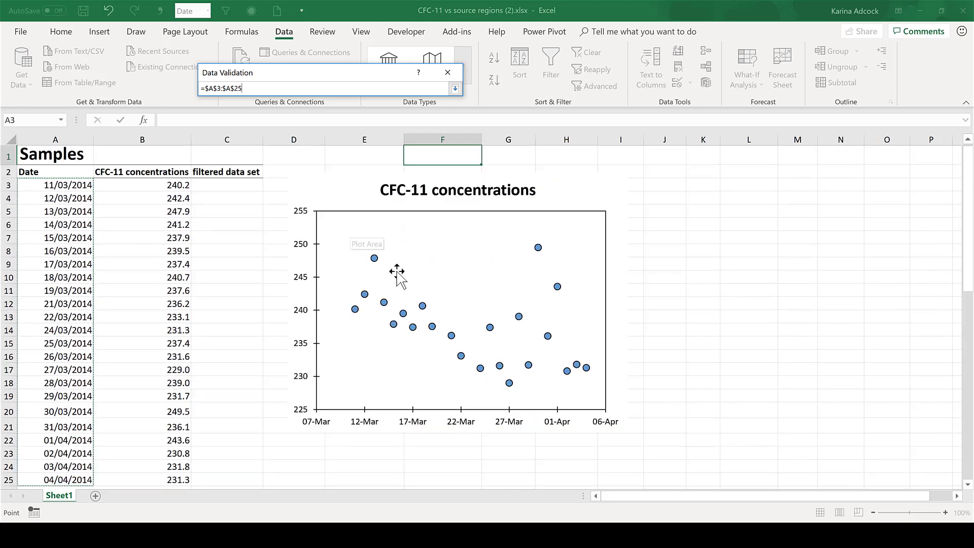
{"action": "key", "text": "Return"}
{"action": "left_click", "coordinate": [399, 276]}
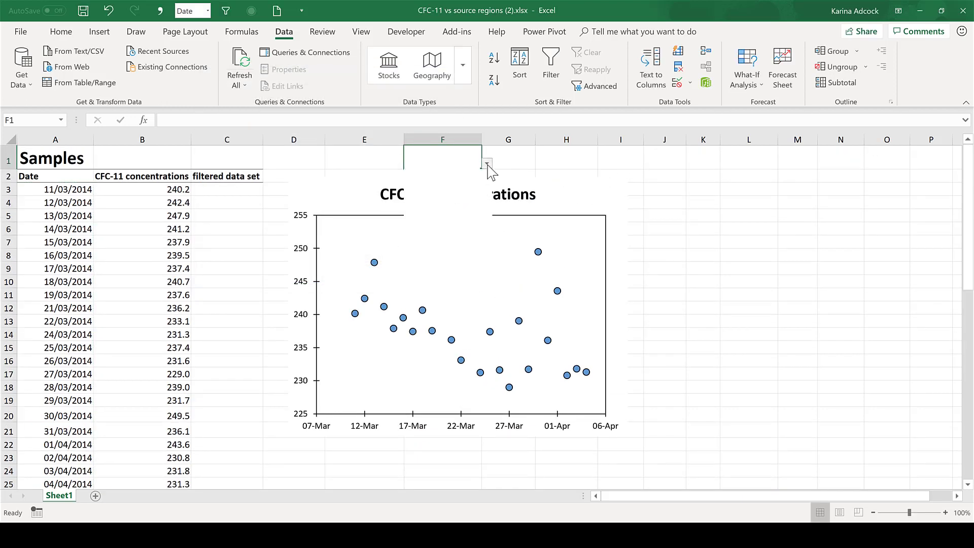
Test F1's dropdown by choosing 14/03/2014, 19/03/2014, then 28/03/2014.
{"action": "left_click", "coordinate": [487, 163]}
{"action": "left_click", "coordinate": [463, 204]}
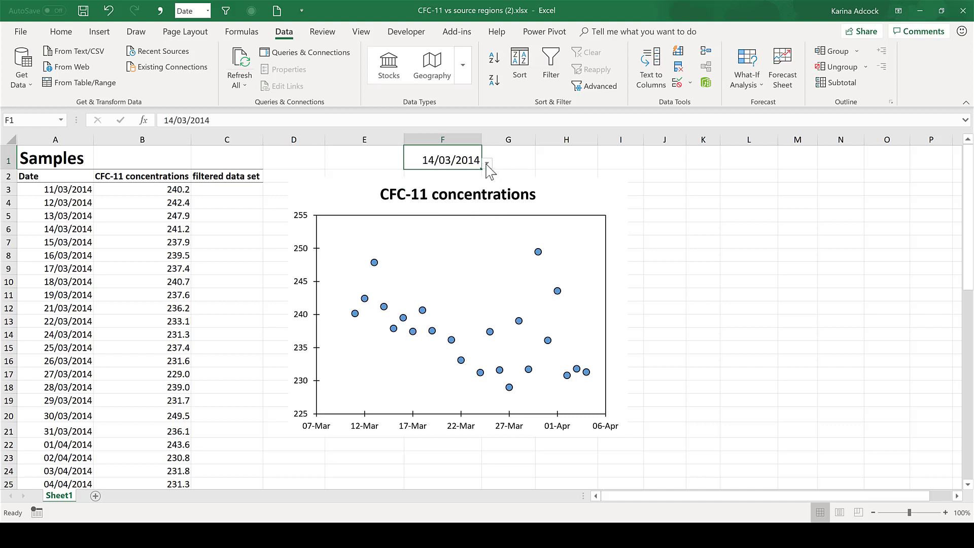
{"action": "left_click", "coordinate": [487, 163]}
{"action": "left_click", "coordinate": [461, 216]}
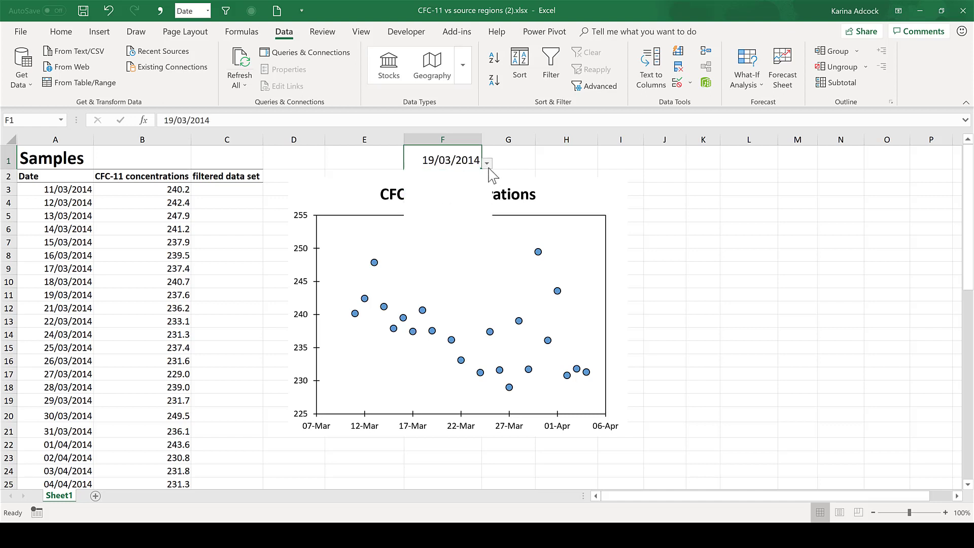
{"action": "left_click", "coordinate": [487, 164]}
{"action": "left_click", "coordinate": [452, 242]}
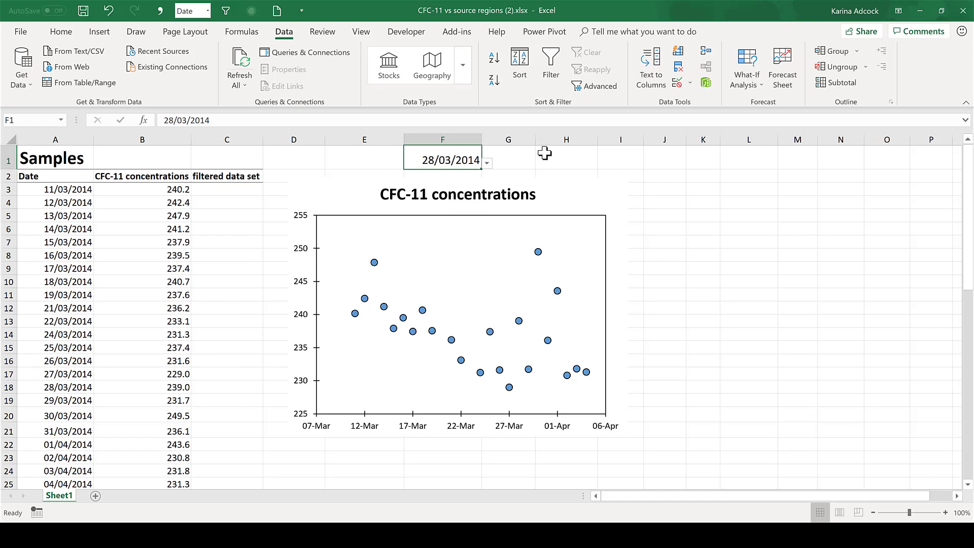
{"action": "left_click", "coordinate": [544, 154]}
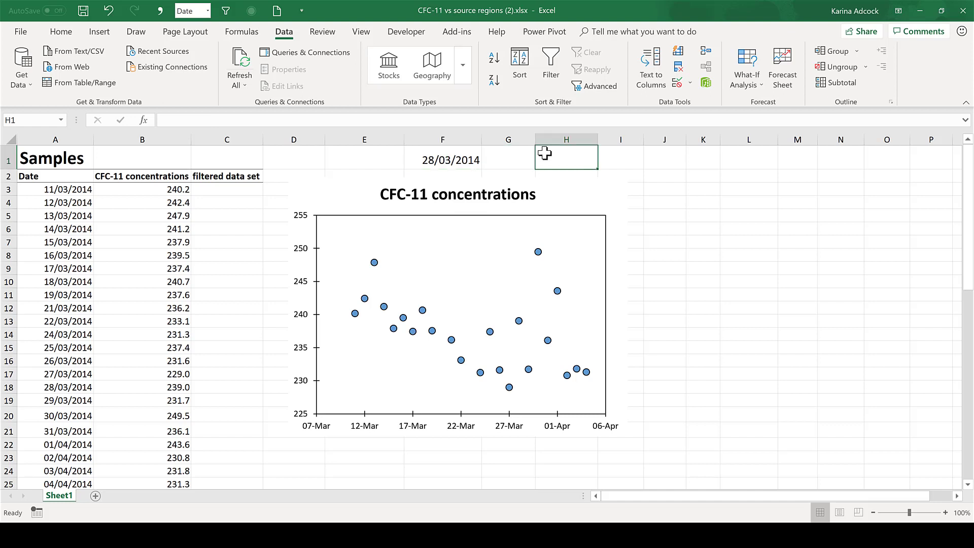
Type =IF(F1=A3,B3,#N/A) into cell C3.
{"action": "left_click", "coordinate": [214, 189]}
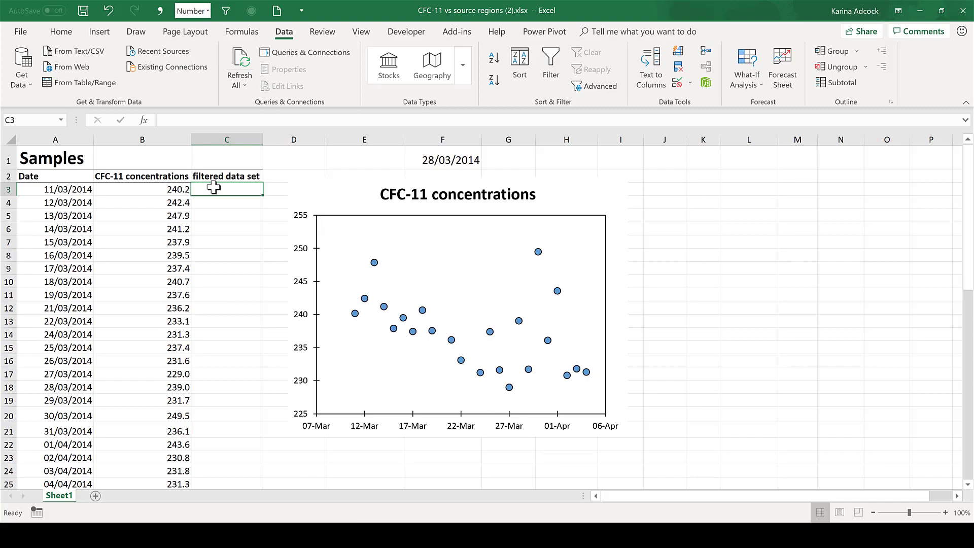
{"action": "type", "text": "=if"}
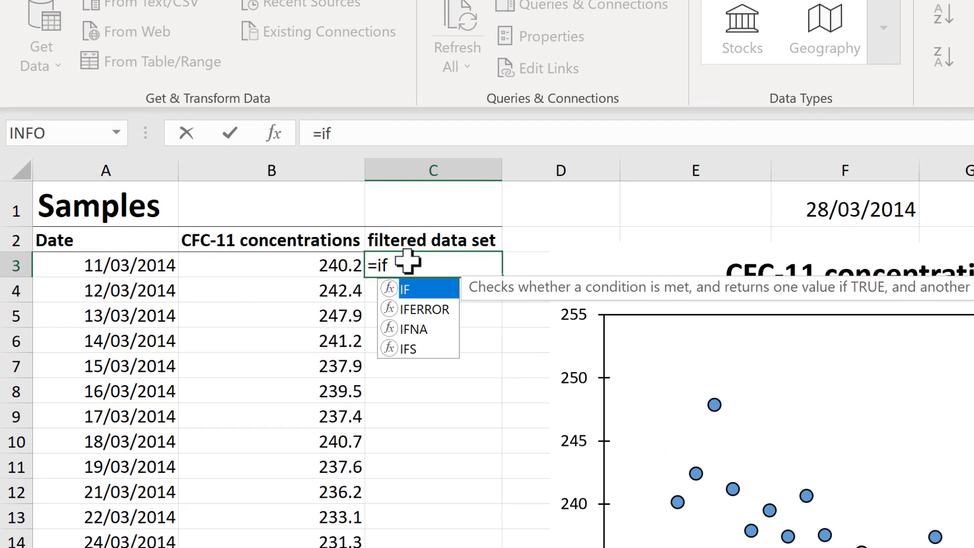
{"action": "key", "text": "Tab"}
{"action": "left_click", "coordinate": [893, 211]}
{"action": "type", "text": "=IF(F1="}
{"action": "left_click", "coordinate": [115, 261]}
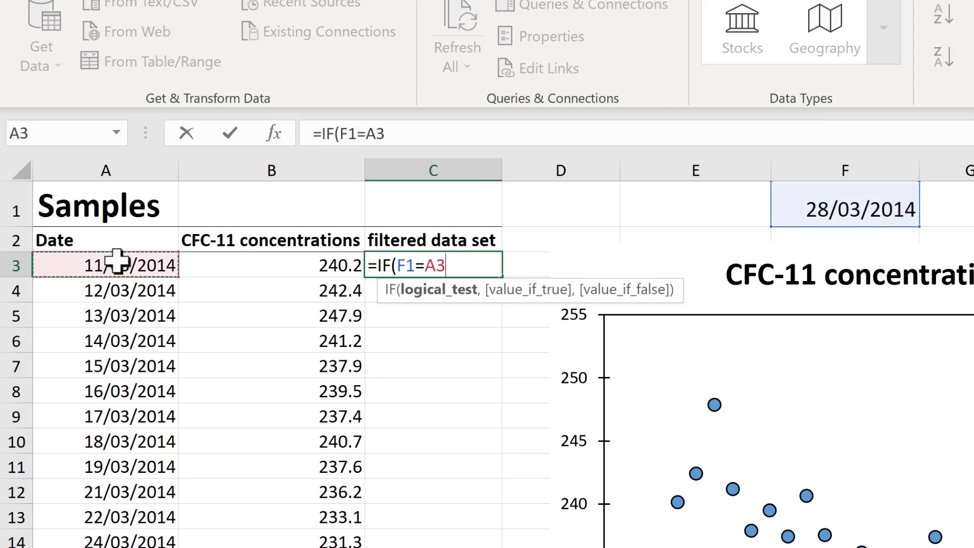
{"action": "type", "text": ","}
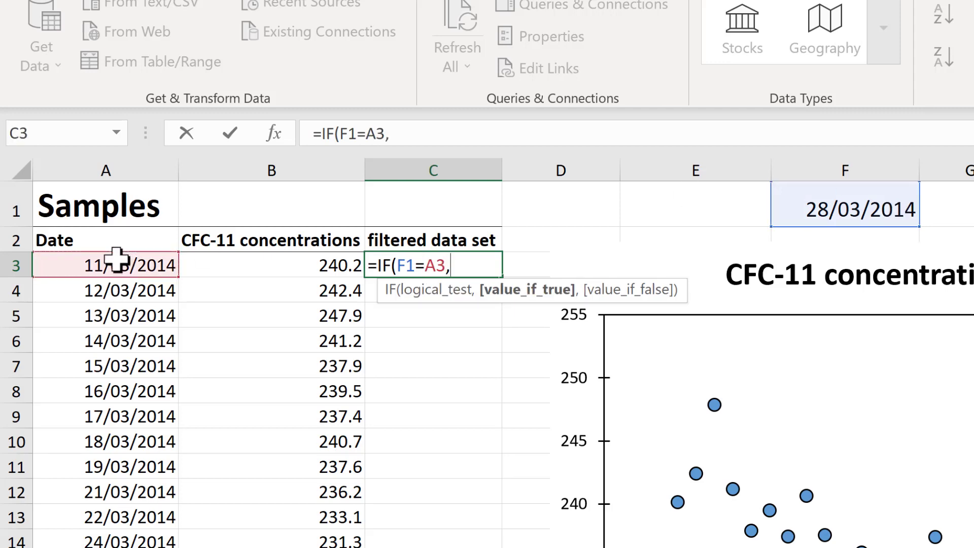
{"action": "left_click", "coordinate": [233, 265]}
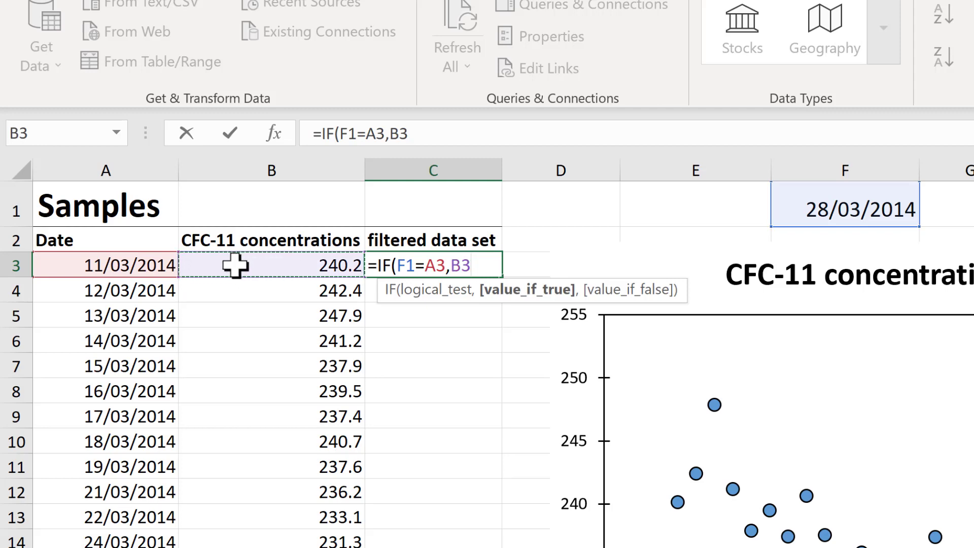
{"action": "type", "text": ","}
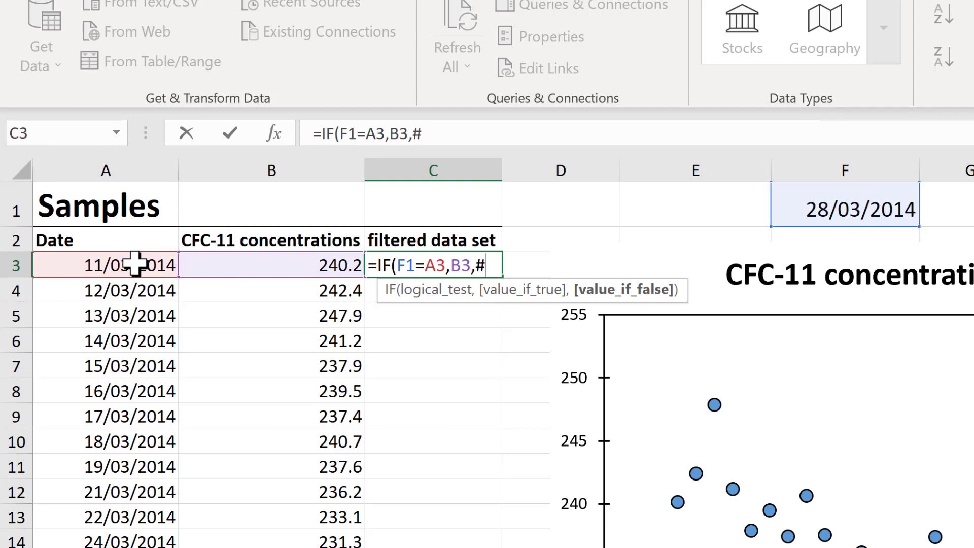
{"action": "type", "text": "#N/A)"}
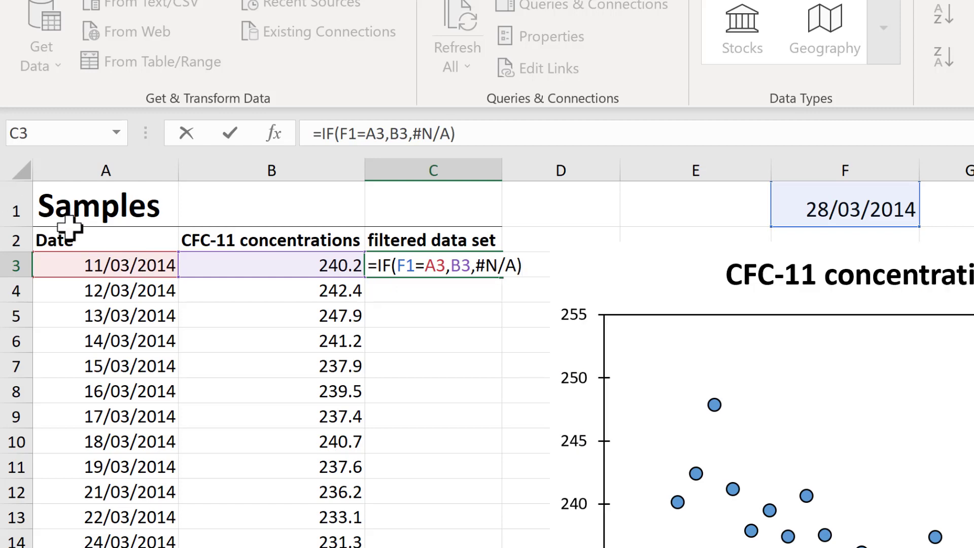
Make the F1 reference absolute ($F$1) with F4 and commit the formula.
{"action": "left_click", "coordinate": [406, 267]}
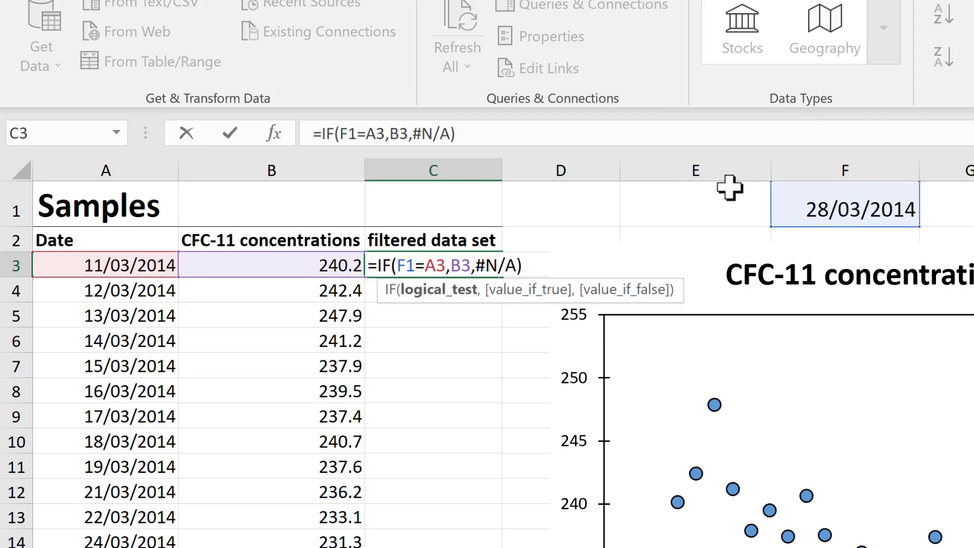
{"action": "key", "text": "F4"}
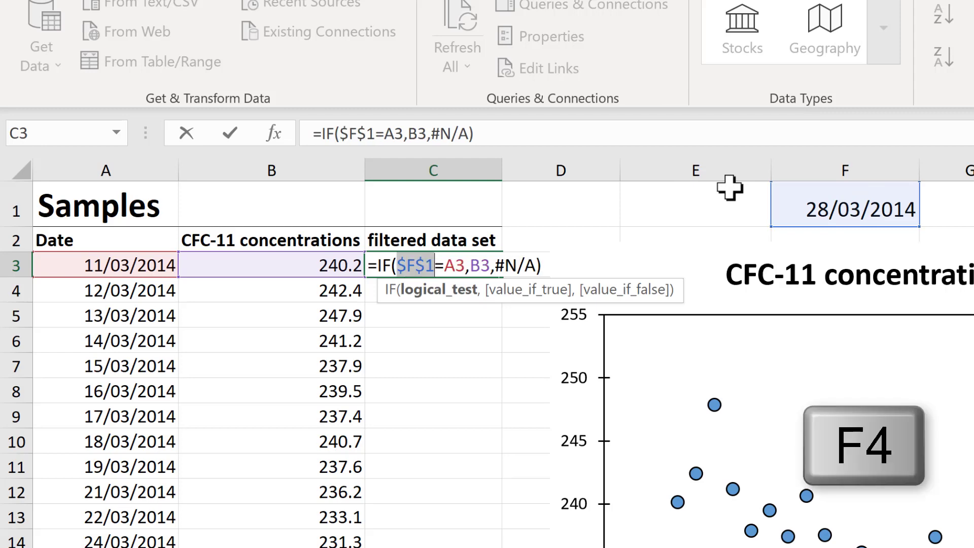
{"action": "left_click", "coordinate": [572, 126]}
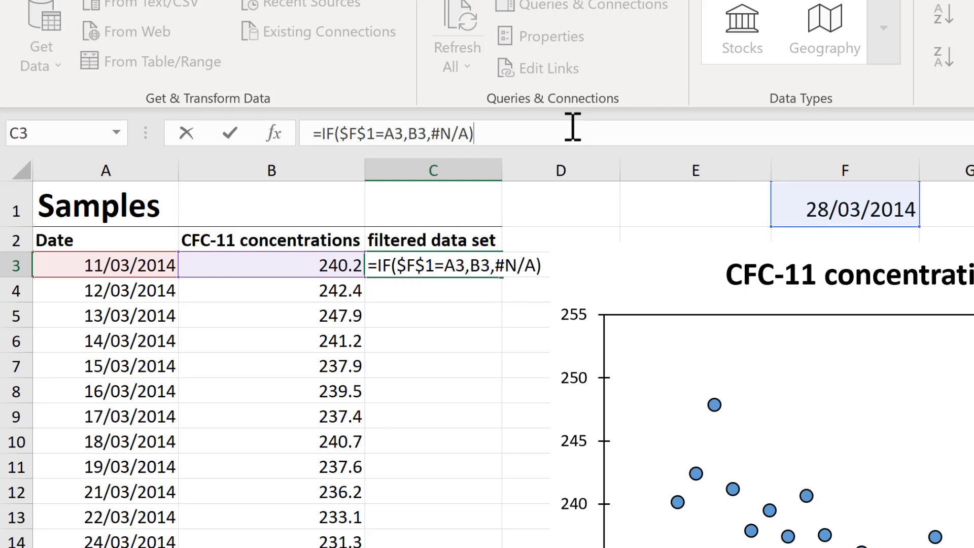
{"action": "key", "text": "Return"}
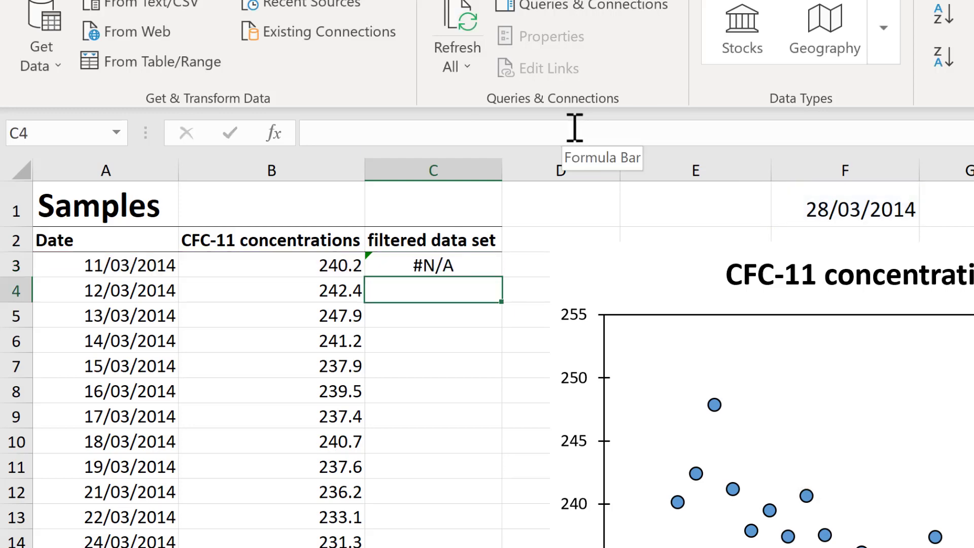
Set F1 to 11/03/2014 and compare C3's result with the B3 concentration.
{"action": "left_click", "coordinate": [469, 265]}
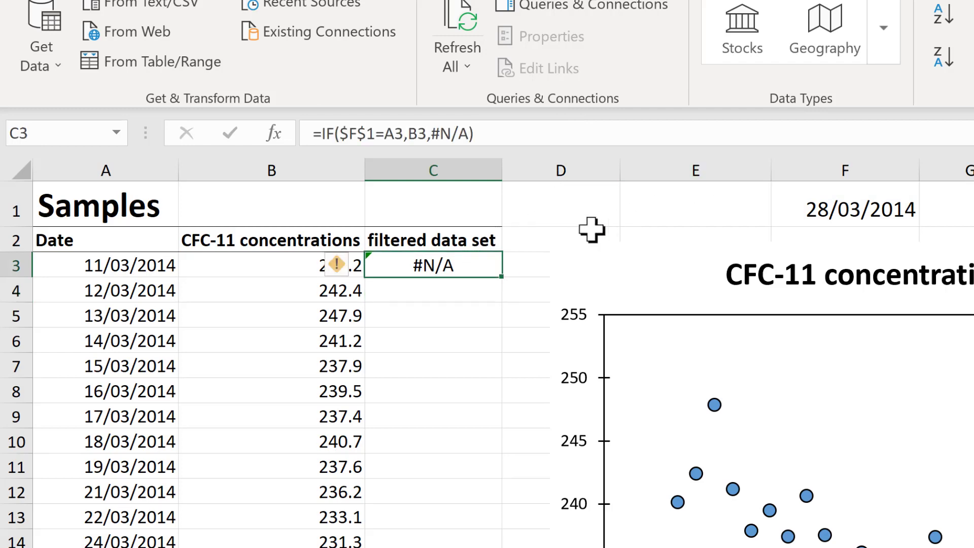
{"action": "left_click", "coordinate": [602, 199]}
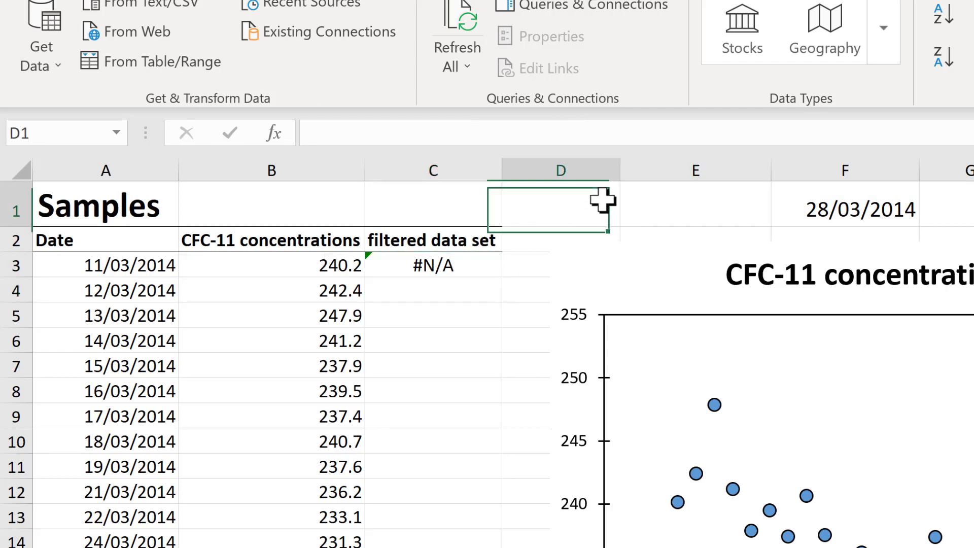
{"action": "left_click", "coordinate": [857, 203]}
{"action": "left_click", "coordinate": [930, 215]}
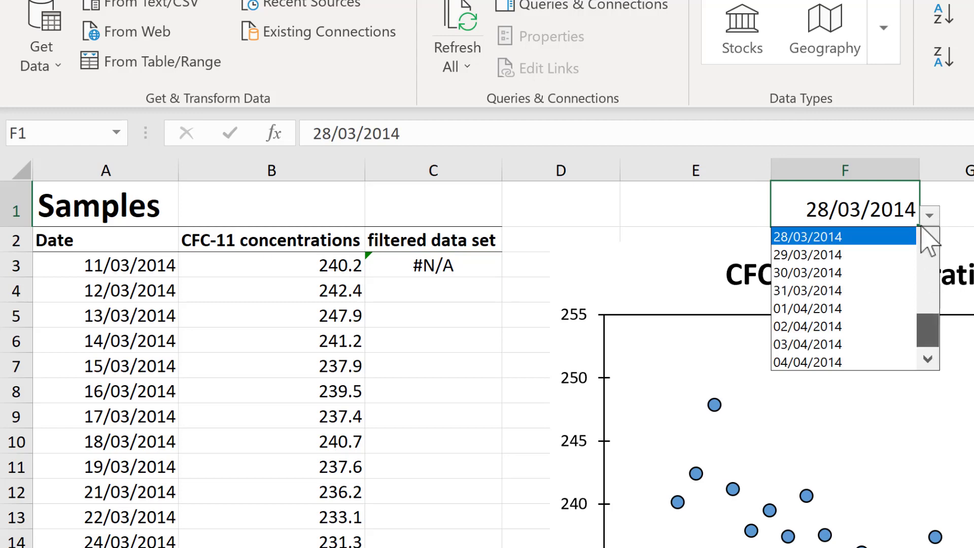
{"action": "left_click_drag", "start_coordinate": [929, 334], "coordinate": [918, 226]}
{"action": "left_click", "coordinate": [887, 238]}
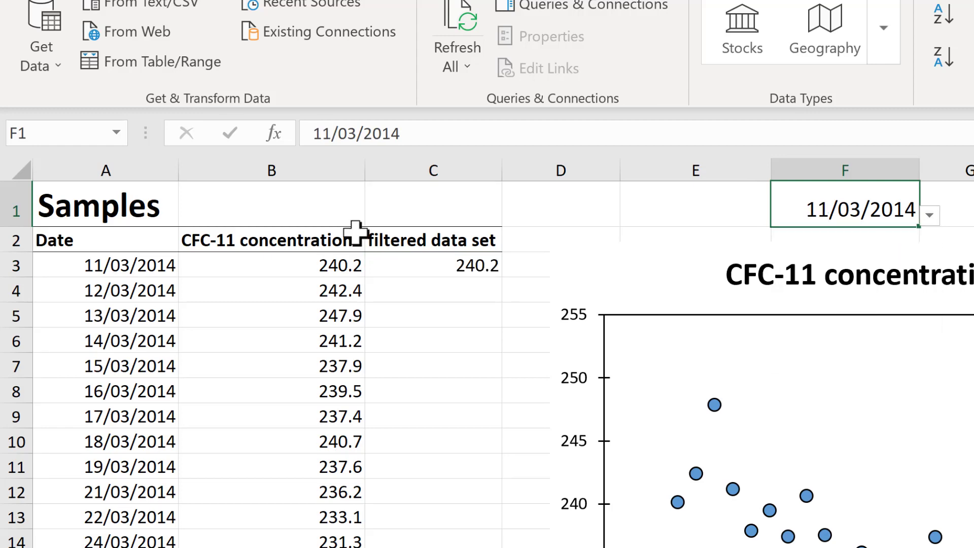
{"action": "left_click", "coordinate": [460, 271]}
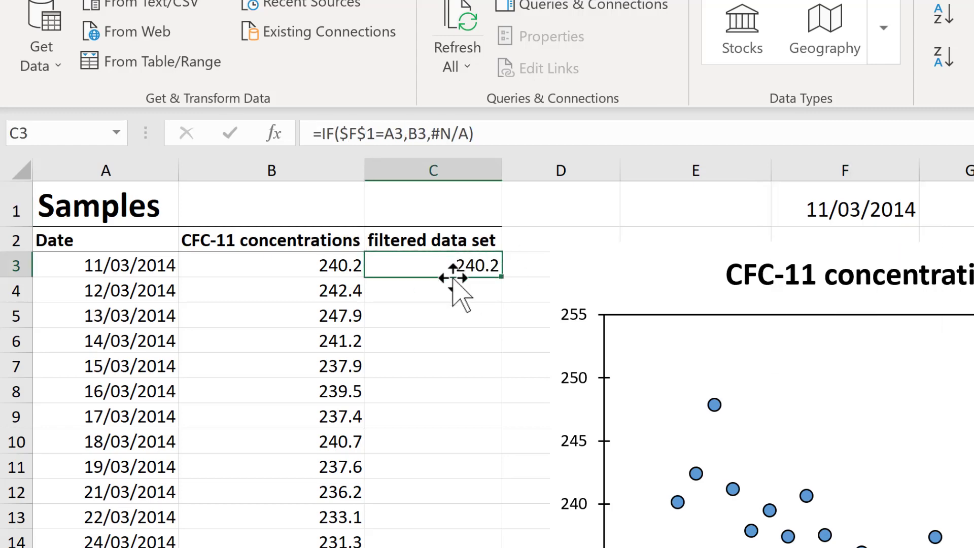
{"action": "left_click", "coordinate": [325, 262]}
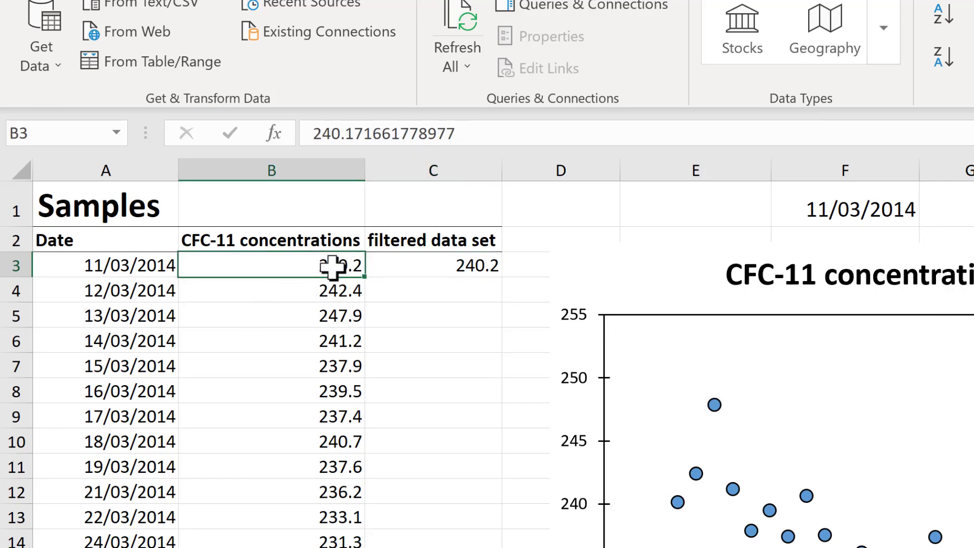
Fill the C3 formula down to C25 and check the copied formula in C6.
{"action": "left_click", "coordinate": [495, 268]}
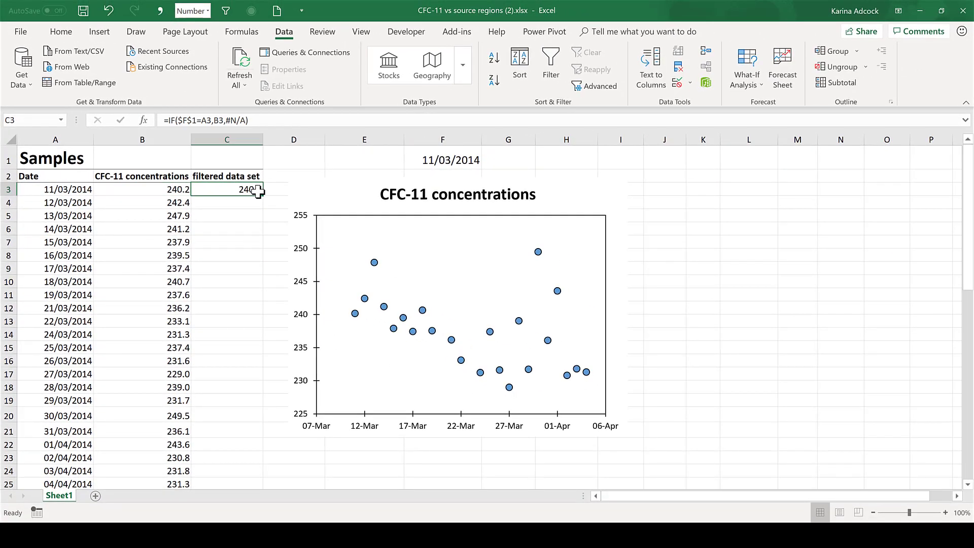
{"action": "left_click_drag", "start_coordinate": [262, 197], "coordinate": [232, 440]}
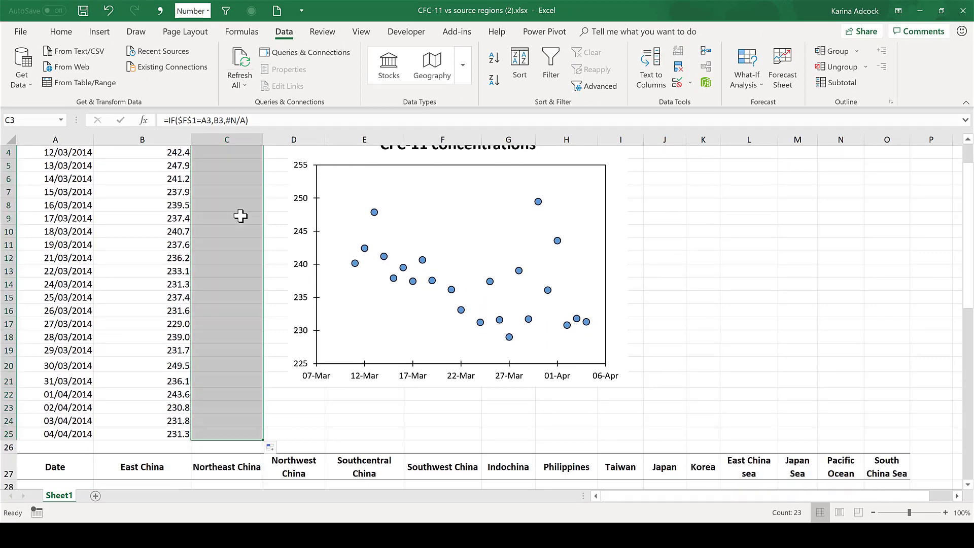
{"action": "scroll", "coordinate": [241, 216], "scroll_direction": "up", "scroll_amount": 1}
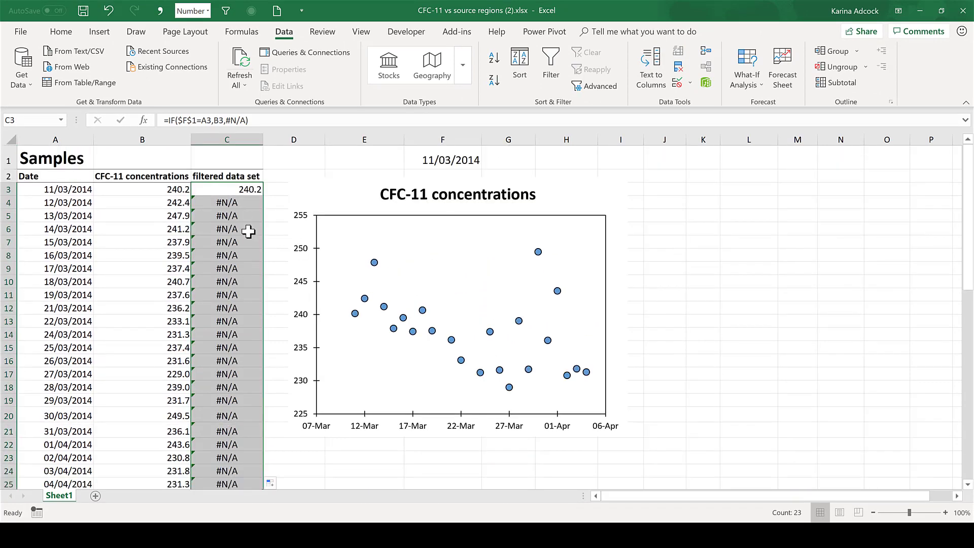
{"action": "left_click", "coordinate": [249, 231]}
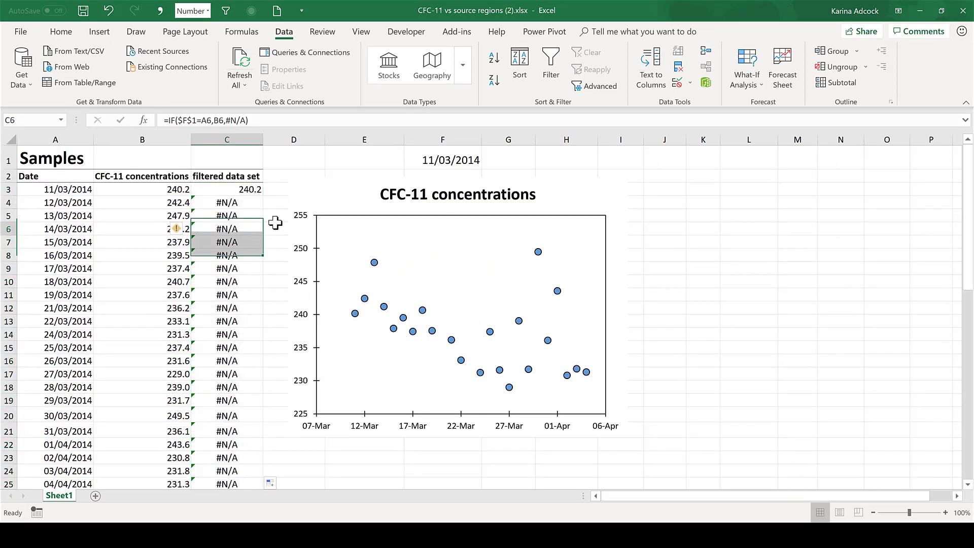
{"action": "left_click", "coordinate": [311, 158]}
Change F1 to 12/03/2014 and check C4's matching value.
{"action": "left_click", "coordinate": [474, 161]}
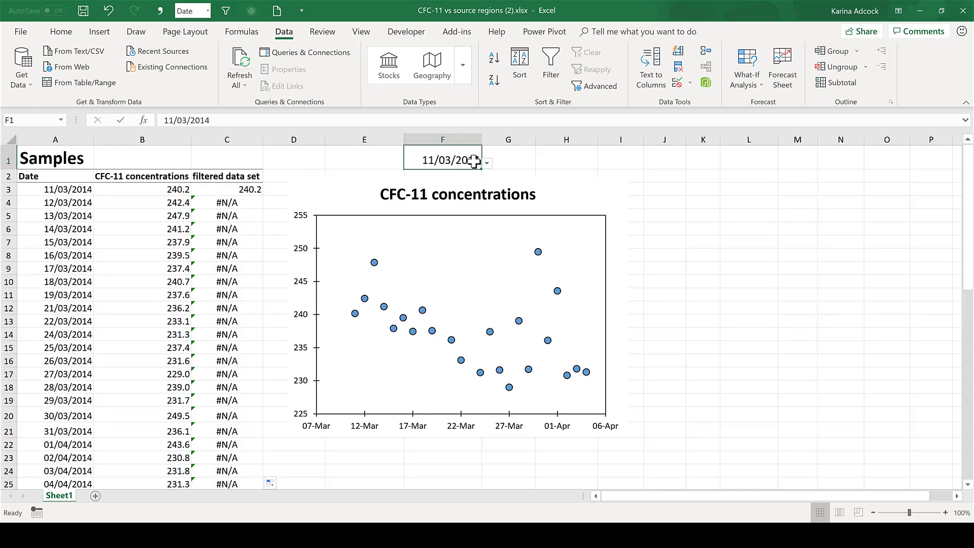
{"action": "left_click", "coordinate": [487, 164]}
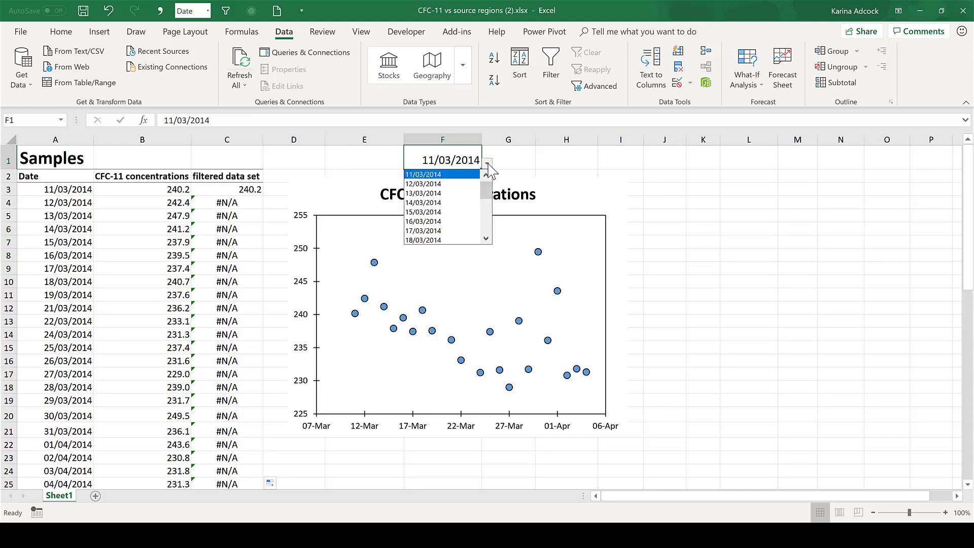
{"action": "left_click", "coordinate": [464, 184]}
{"action": "left_click", "coordinate": [199, 204]}
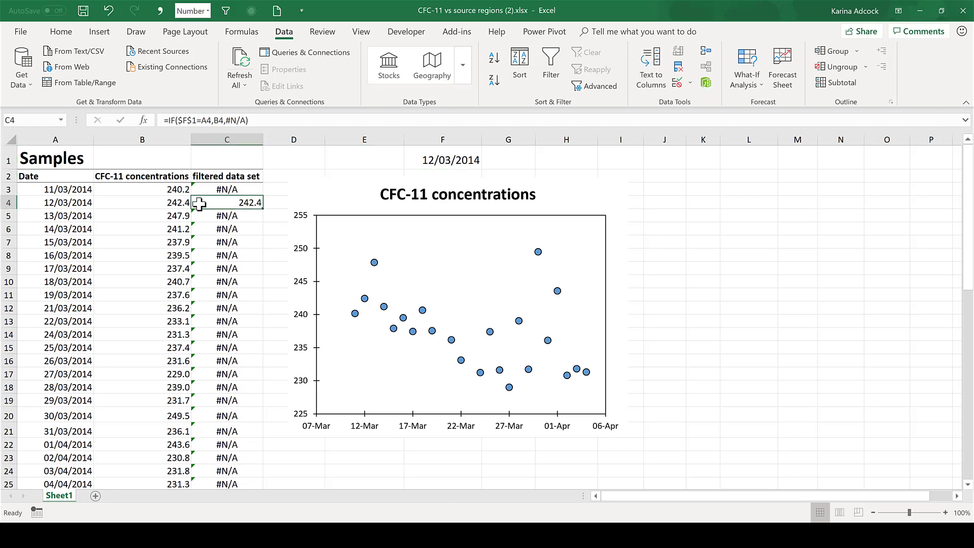
Step F1 to 13/03/2014, then to 14/03/2014, and compare with A6's date.
{"action": "left_click", "coordinate": [470, 163]}
{"action": "left_click", "coordinate": [487, 164]}
{"action": "left_click", "coordinate": [486, 165]}
{"action": "key", "text": "alt+Down"}
{"action": "key", "text": "Down"}
{"action": "key", "text": "Return"}
{"action": "left_click", "coordinate": [487, 164]}
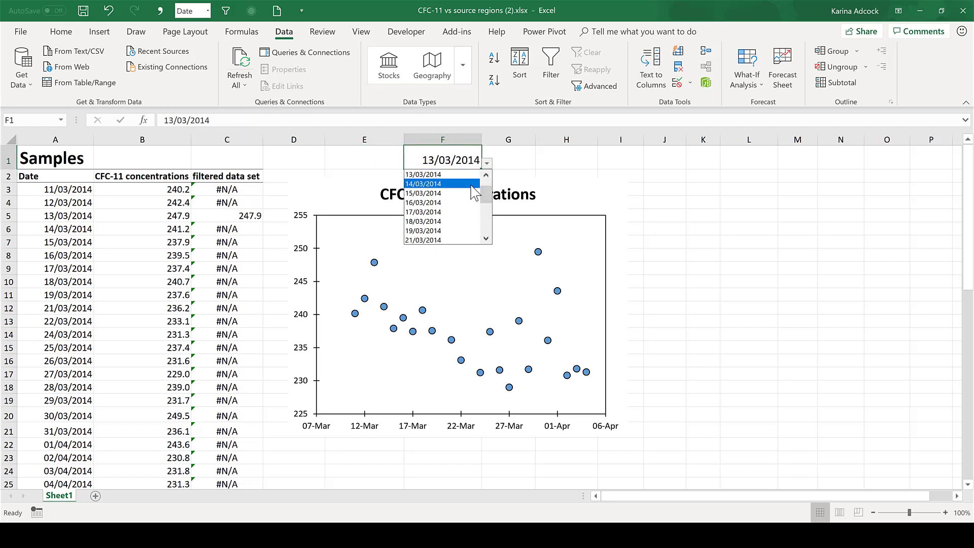
{"action": "left_click", "coordinate": [474, 200]}
{"action": "left_click", "coordinate": [65, 231]}
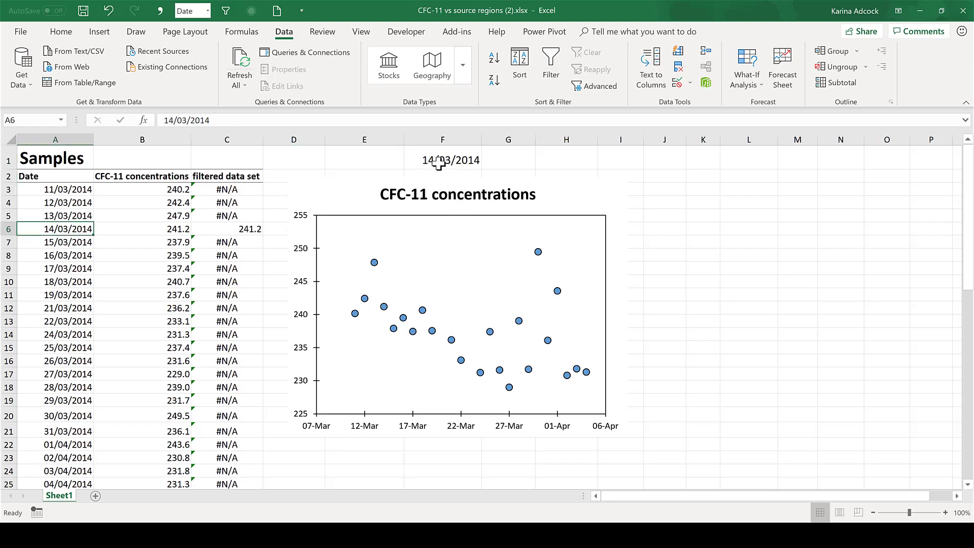
{"action": "left_click", "coordinate": [432, 158]}
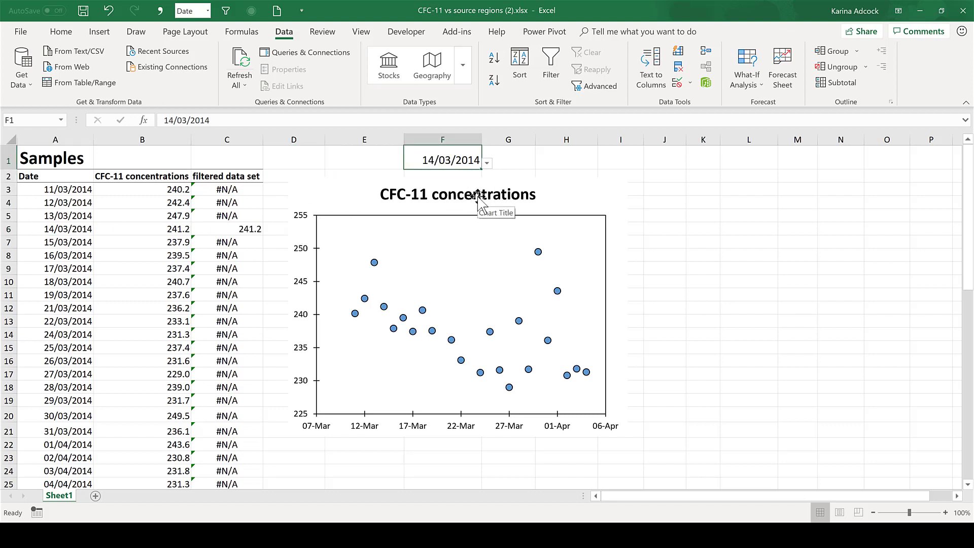
Add a new chart series named from the filtered data set header.
{"action": "left_click", "coordinate": [342, 187]}
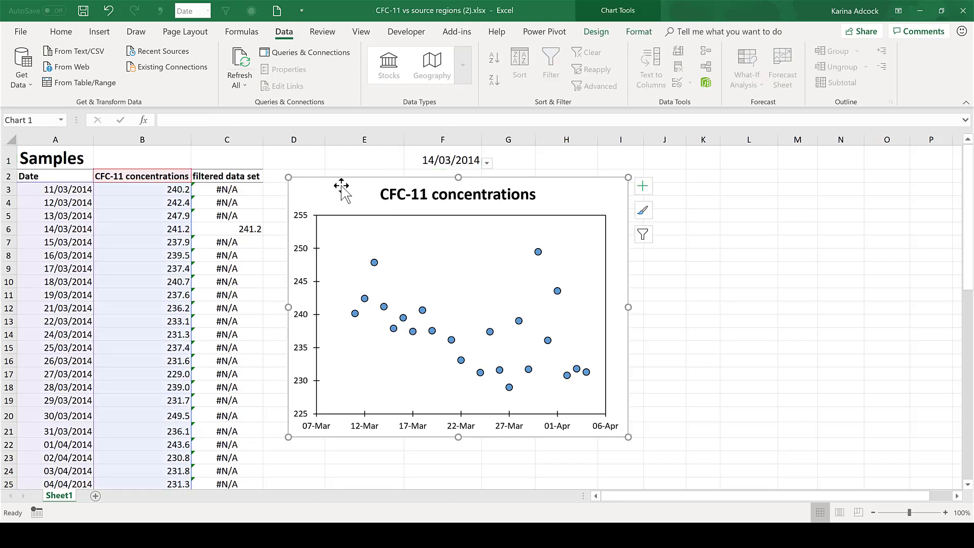
{"action": "right_click", "coordinate": [342, 187]}
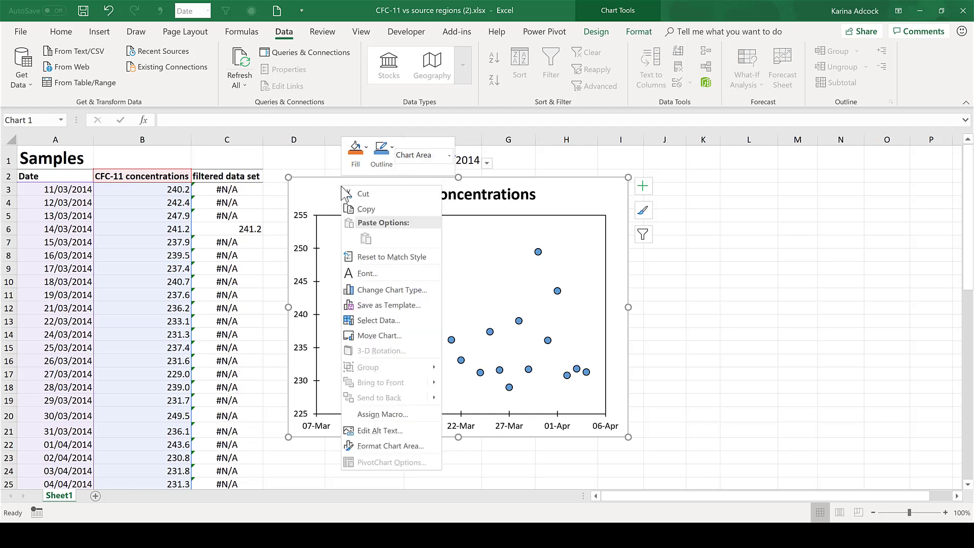
{"action": "left_click", "coordinate": [389, 320]}
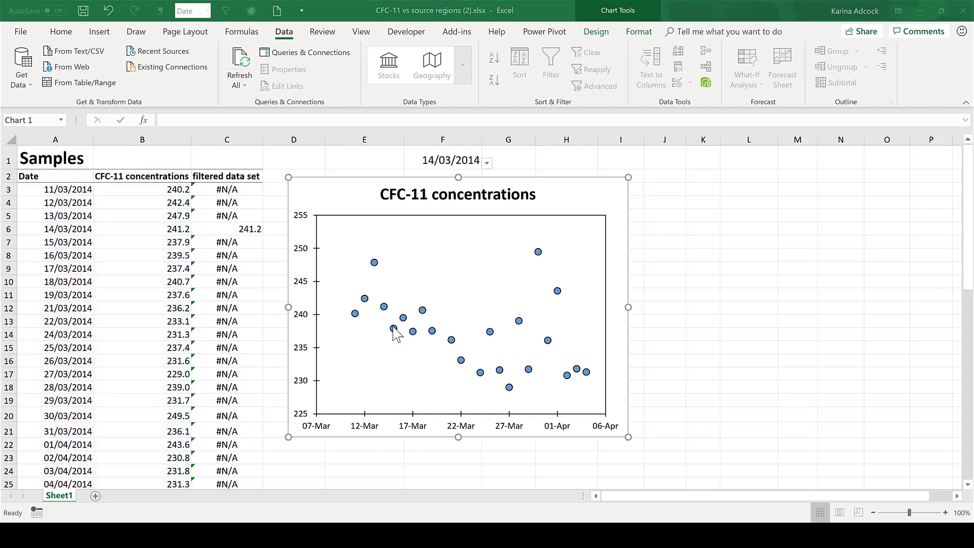
{"action": "left_click", "coordinate": [184, 197]}
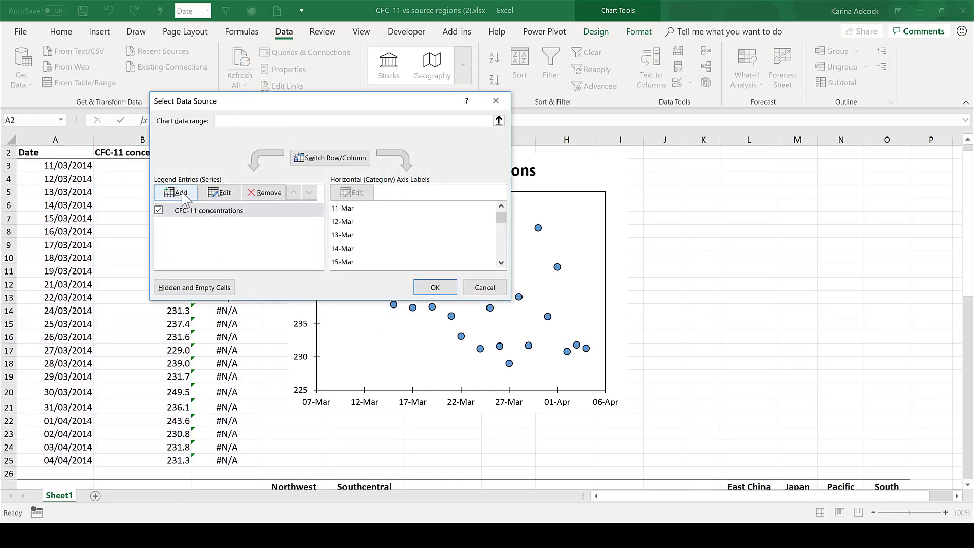
{"action": "left_click_drag", "start_coordinate": [291, 148], "coordinate": [367, 174]}
{"action": "left_click", "coordinate": [244, 177]}
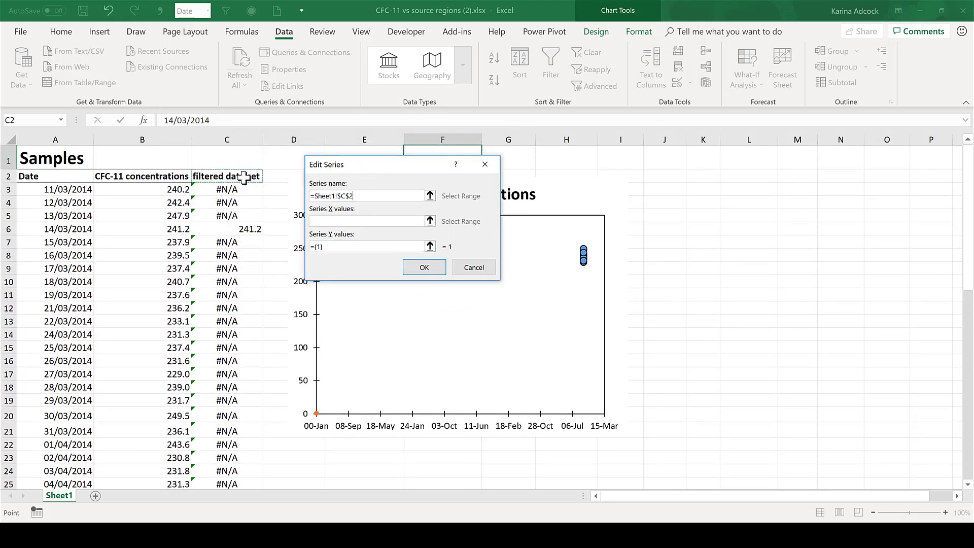
Set the series X values to A3:A25 and Y values to C3:C25, then confirm.
{"action": "left_click", "coordinate": [431, 222]}
{"action": "left_click_drag", "start_coordinate": [59, 189], "coordinate": [78, 343]}
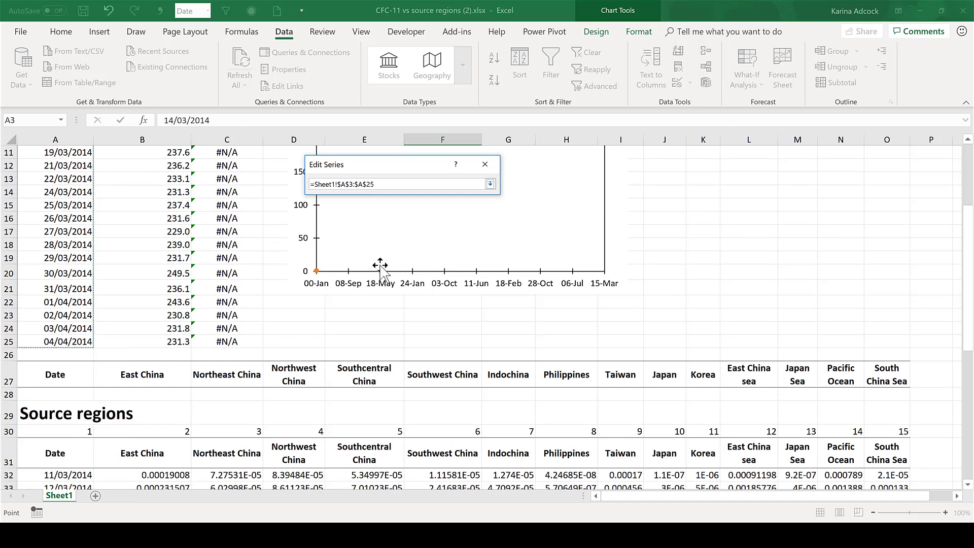
{"action": "scroll", "coordinate": [399, 265], "scroll_direction": "up", "scroll_amount": 4}
{"action": "key", "text": "Return"}
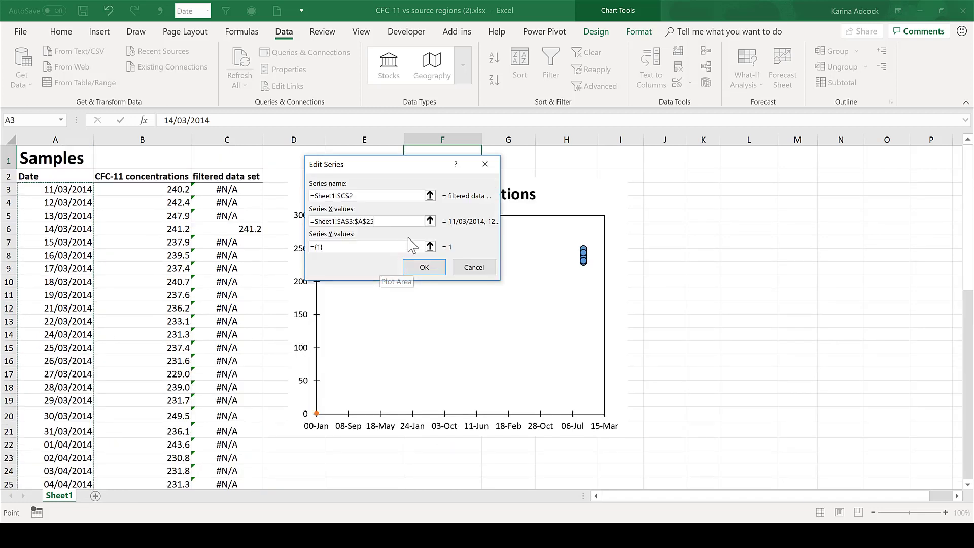
{"action": "key", "text": "Tab"}
{"action": "left_click", "coordinate": [432, 253]}
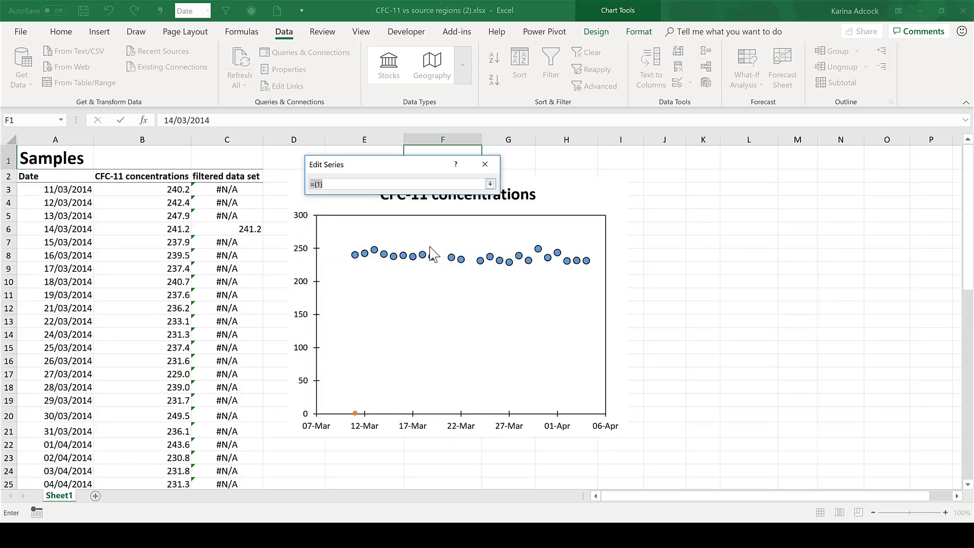
{"action": "left_click_drag", "start_coordinate": [254, 189], "coordinate": [233, 394]}
{"action": "scroll", "coordinate": [446, 270], "scroll_direction": "up", "scroll_amount": 2}
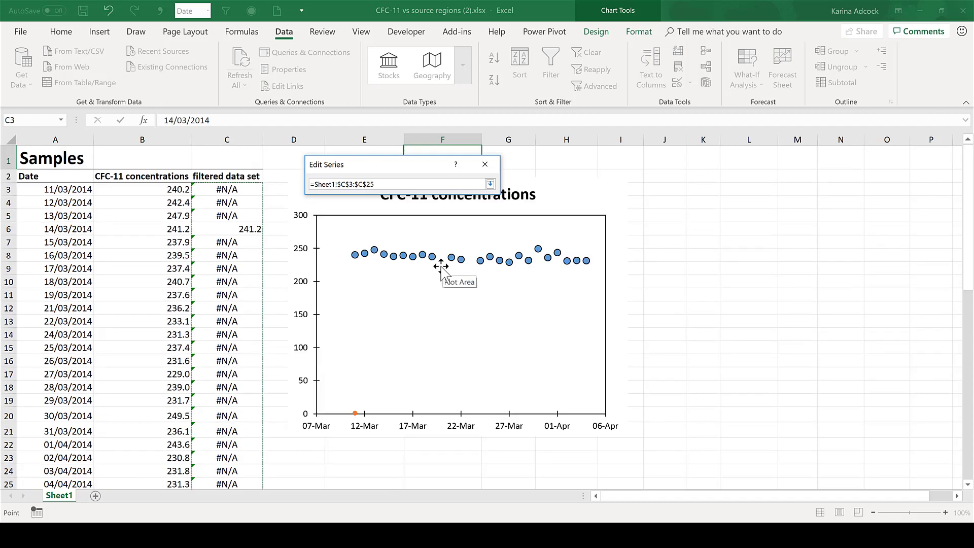
{"action": "key", "text": "Return"}
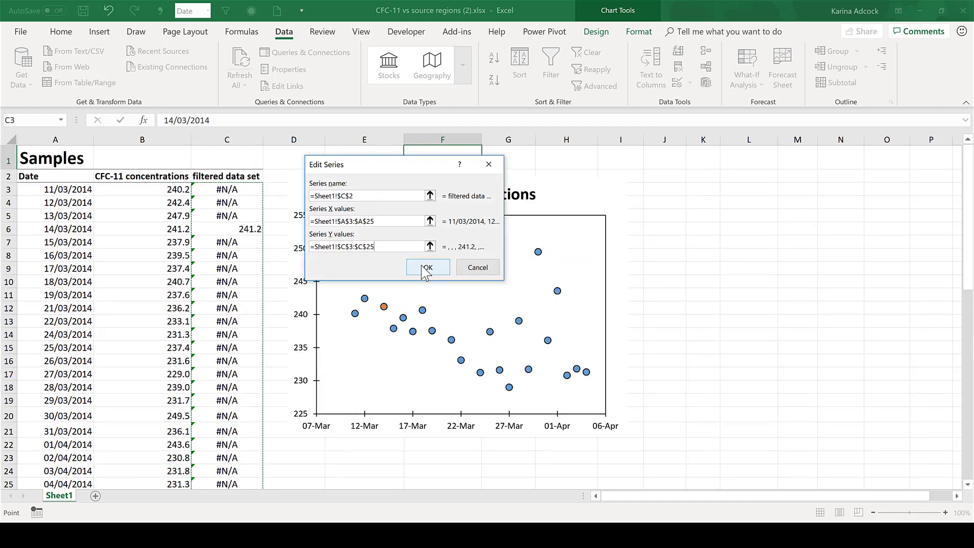
{"action": "left_click", "coordinate": [425, 268]}
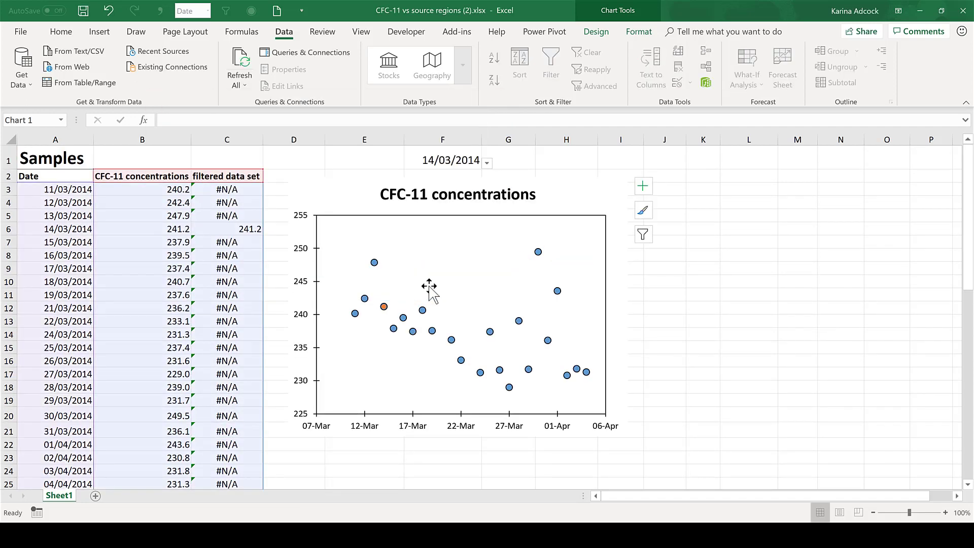
{"action": "mouse_move", "coordinate": [385, 308]}
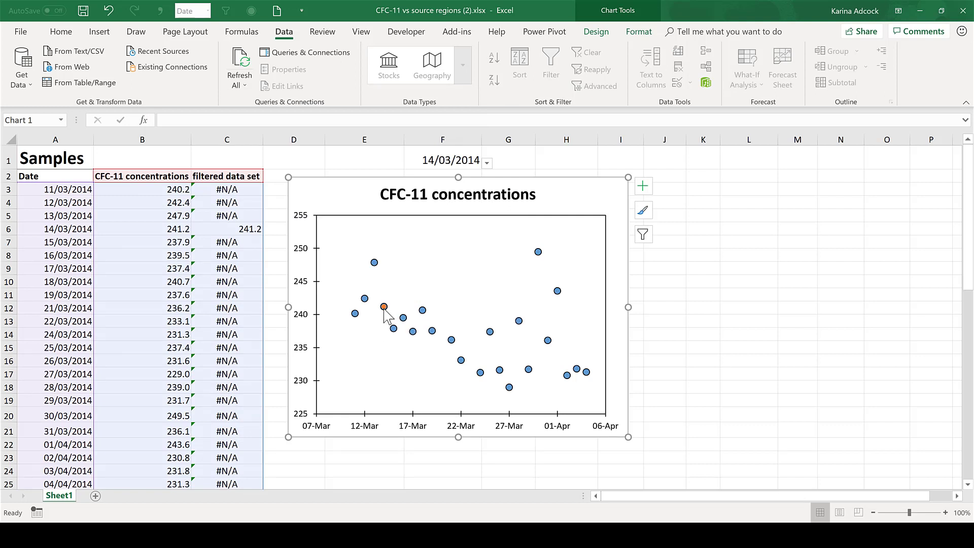
Format the orange filtered data set marker to size 8 with a solid black border.
{"action": "left_click", "coordinate": [385, 308]}
{"action": "key", "text": "ctrl+1"}
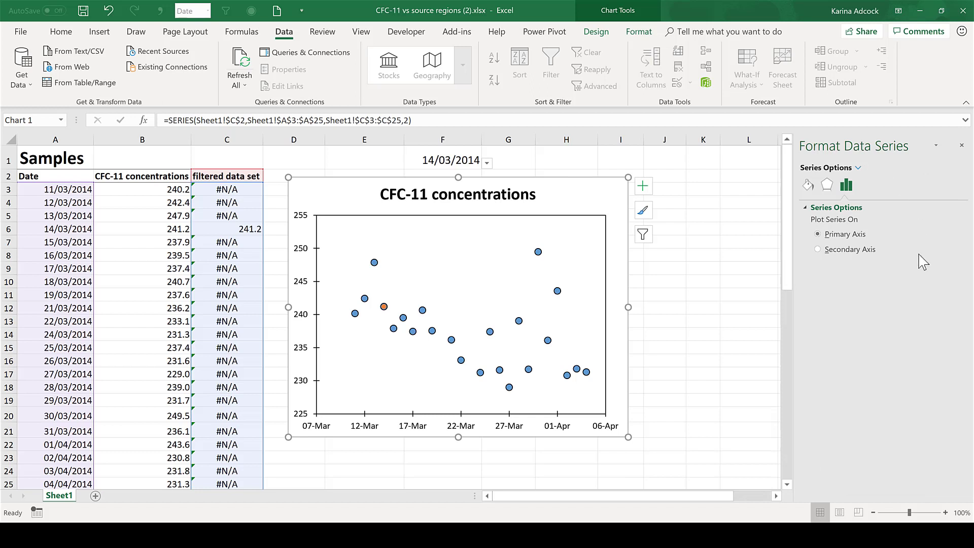
{"action": "left_click", "coordinate": [808, 185]}
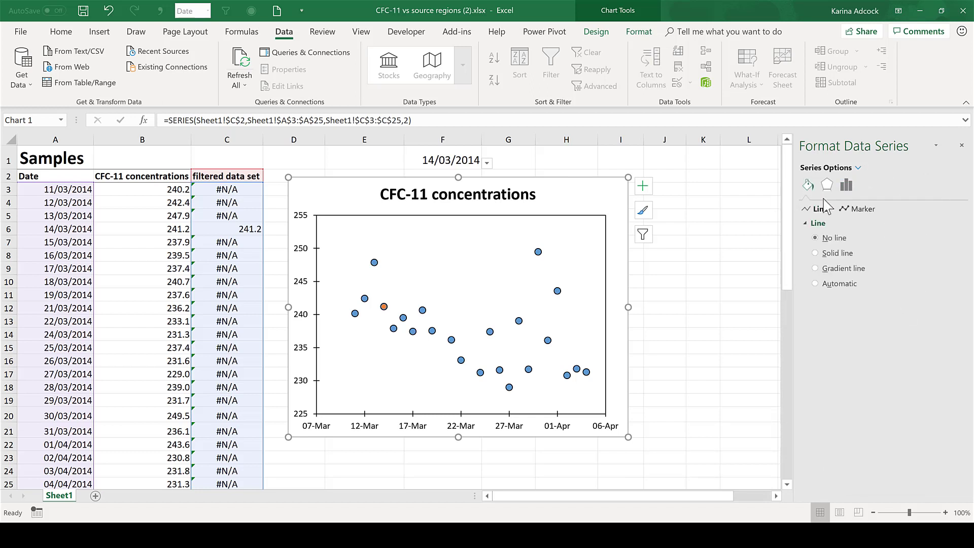
{"action": "left_click", "coordinate": [868, 212]}
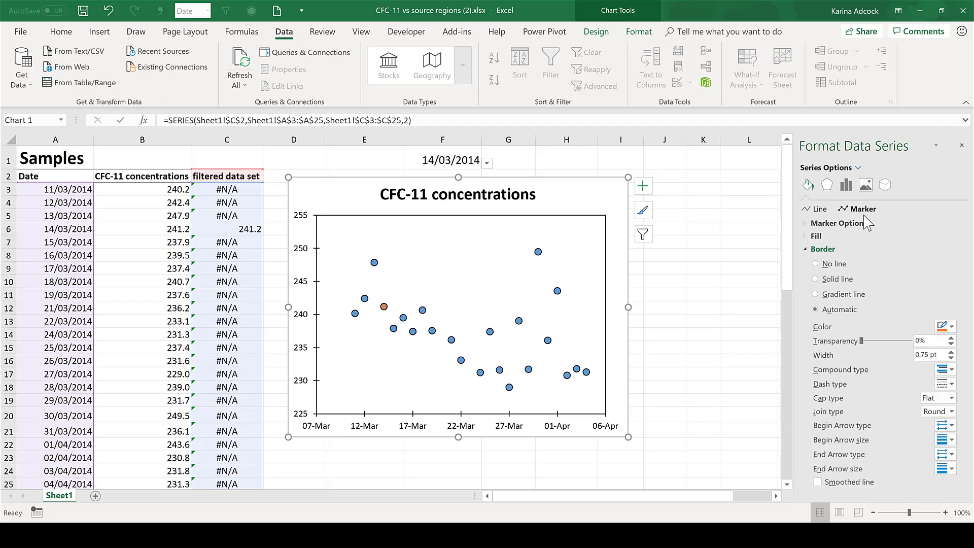
{"action": "left_click", "coordinate": [861, 227]}
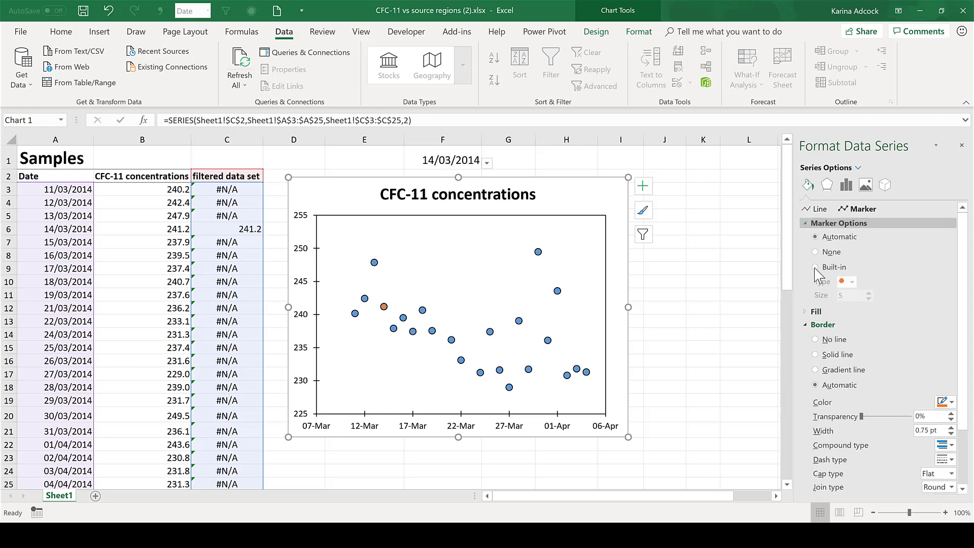
{"action": "left_click", "coordinate": [869, 293]}
{"action": "left_click", "coordinate": [944, 403]}
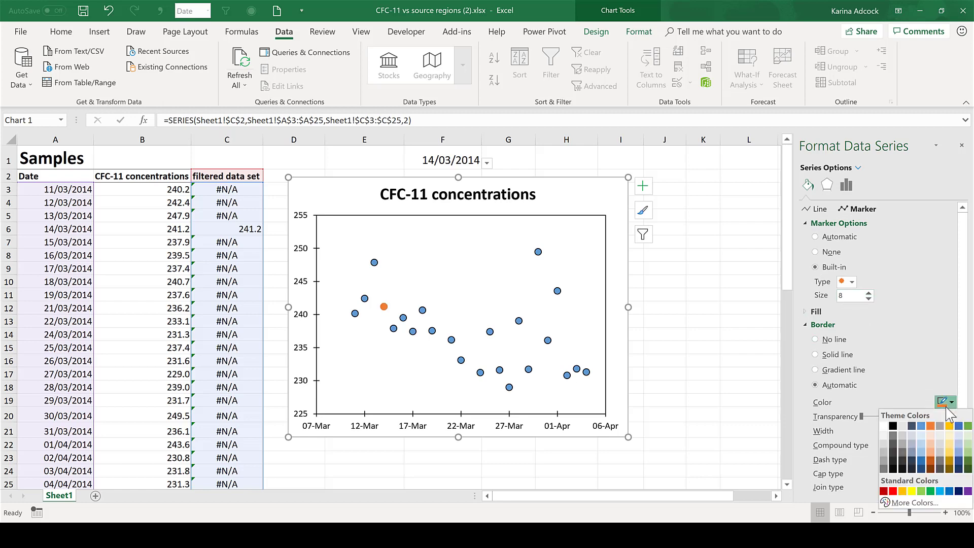
{"action": "left_click", "coordinate": [894, 428]}
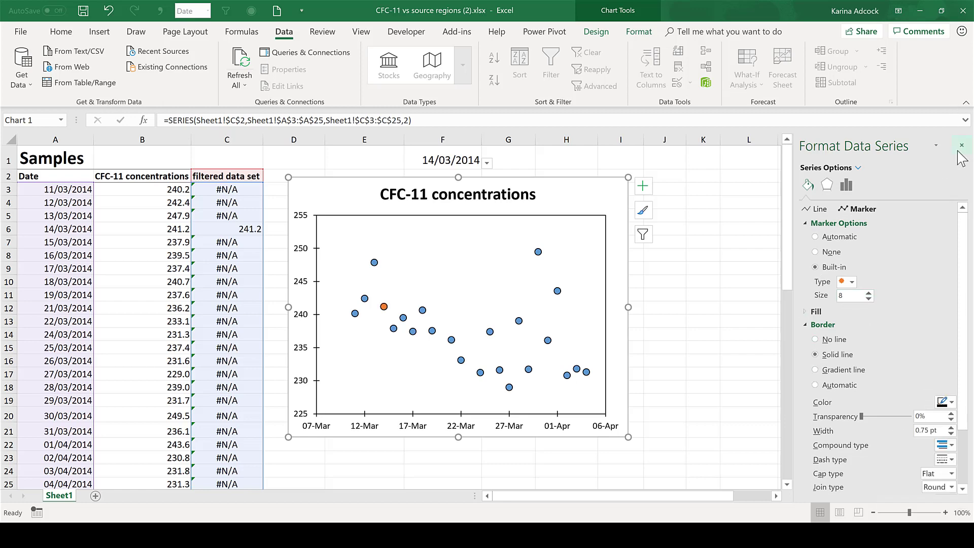
{"action": "left_click", "coordinate": [960, 148]}
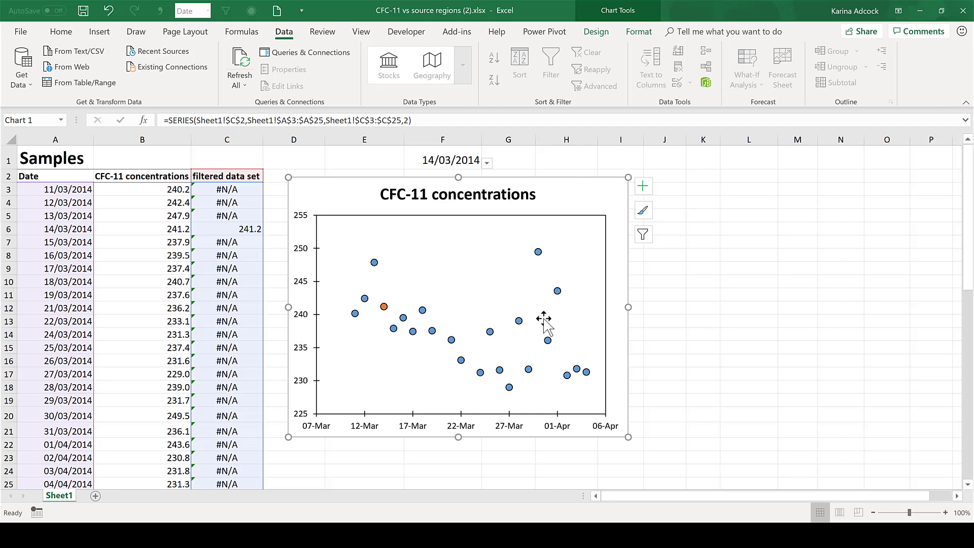
{"action": "left_click", "coordinate": [673, 286]}
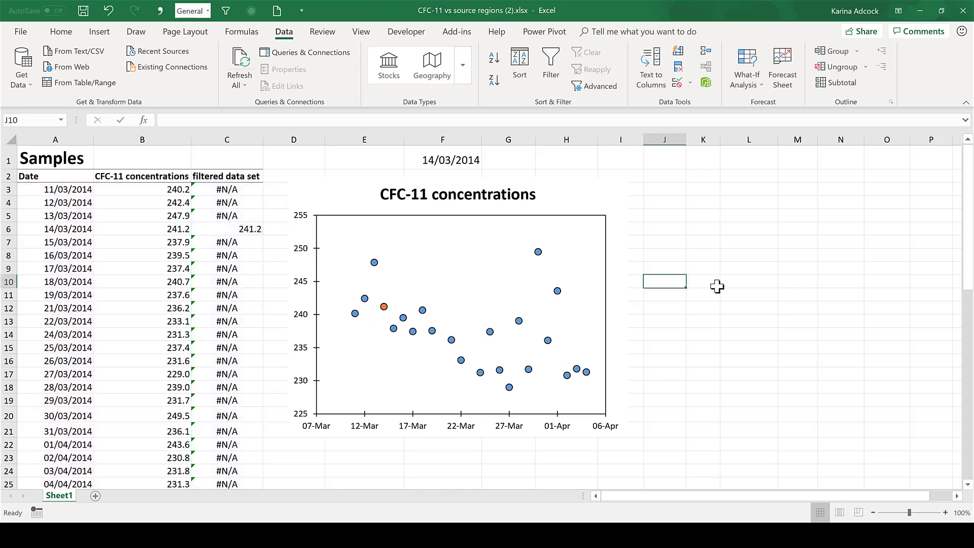
Switch F1 to 19/03/2014 and inspect the IF formula in C6.
{"action": "left_click", "coordinate": [467, 158]}
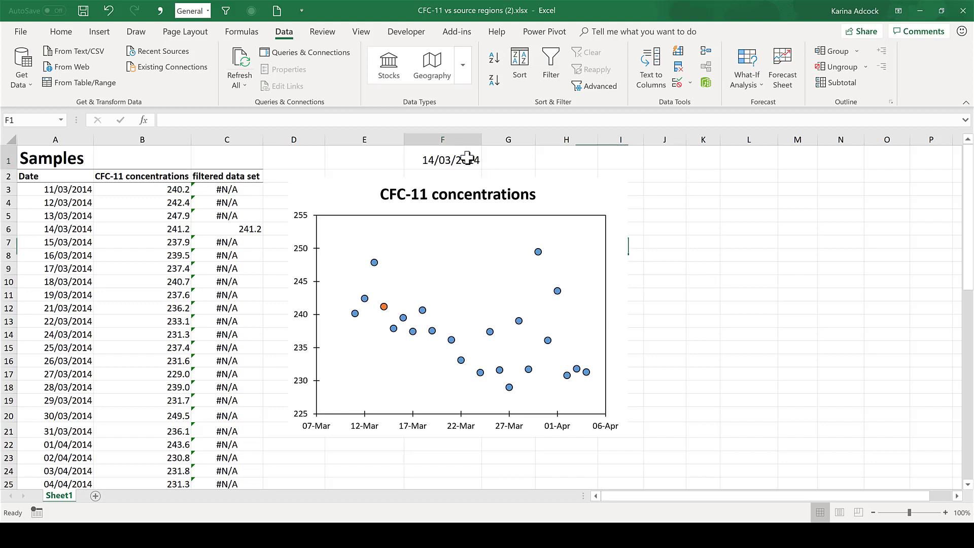
{"action": "left_click", "coordinate": [488, 163]}
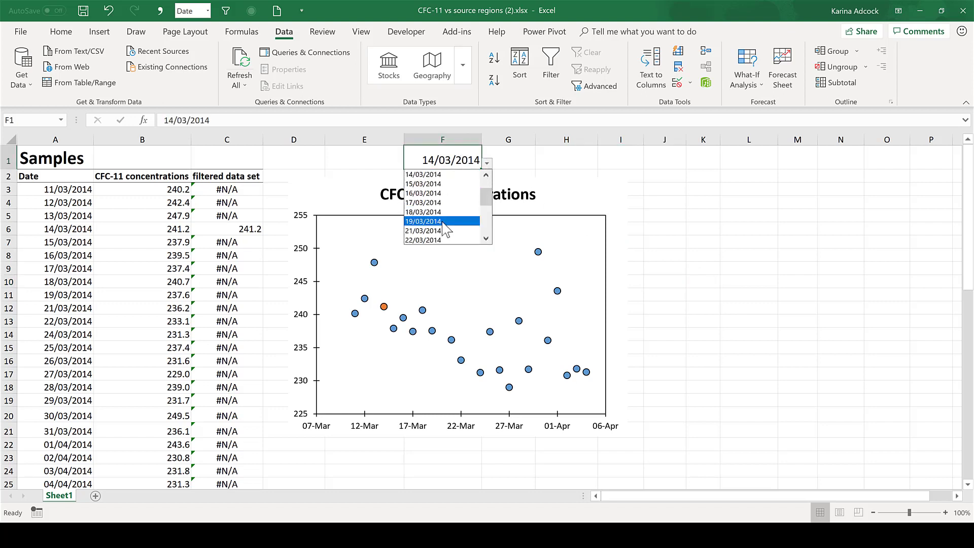
{"action": "key", "text": "Escape"}
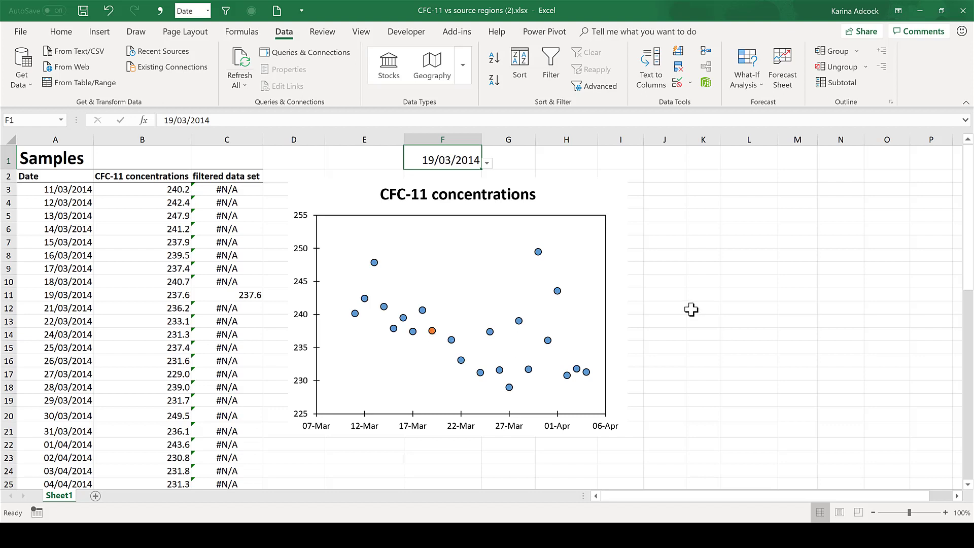
{"action": "left_click", "coordinate": [233, 227]}
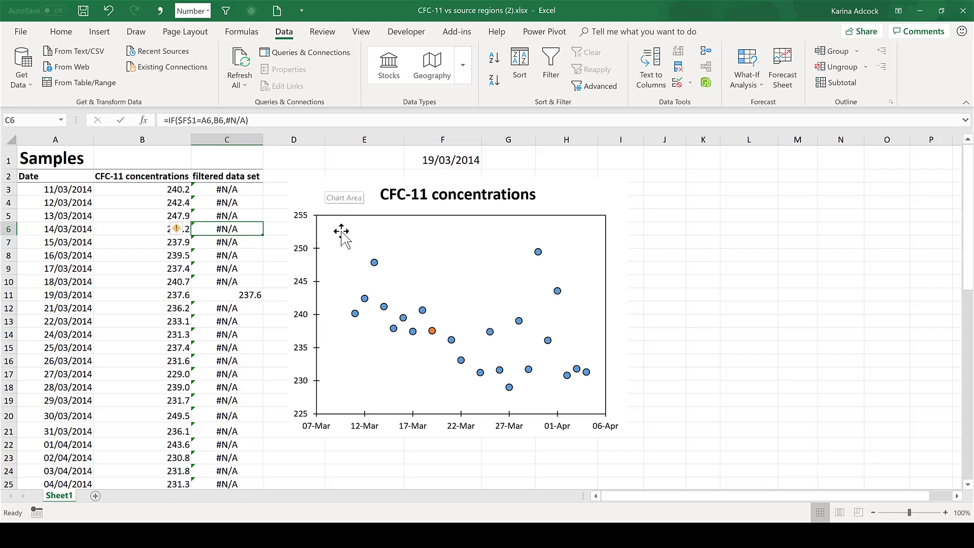
Add a conditional formatting rule giving error cells in C3:C25 white font.
{"action": "left_click_drag", "start_coordinate": [236, 192], "coordinate": [230, 433]}
{"action": "scroll", "coordinate": [263, 276], "scroll_direction": "up", "scroll_amount": 1}
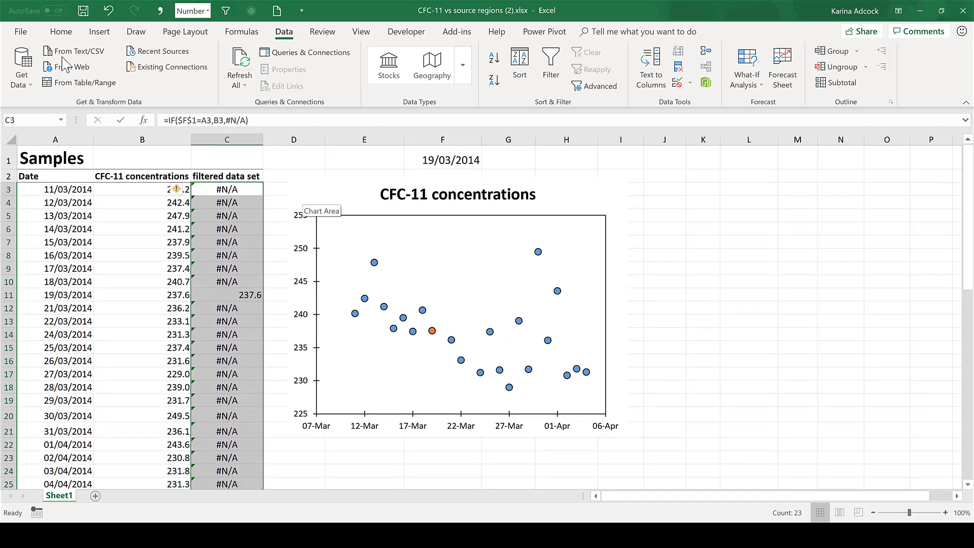
{"action": "left_click", "coordinate": [61, 32]}
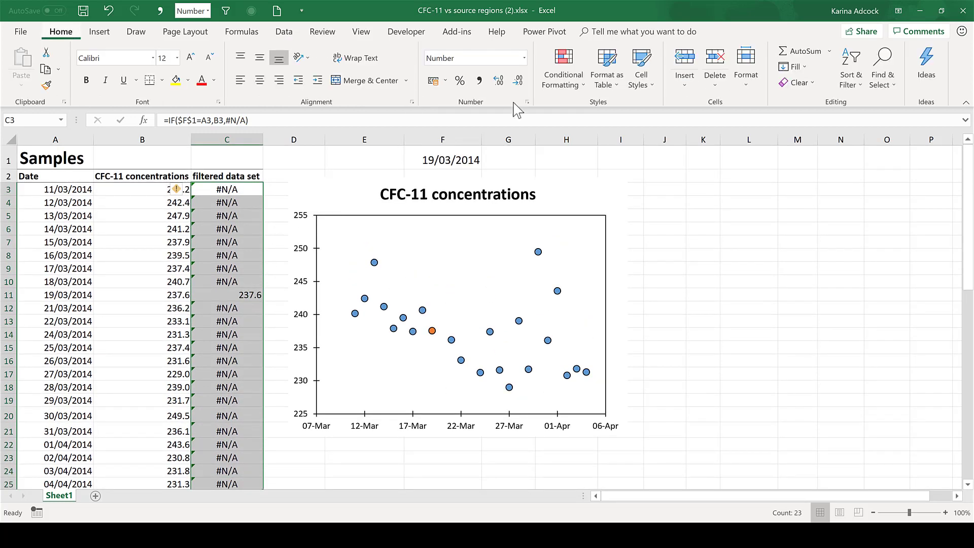
{"action": "left_click", "coordinate": [569, 80]}
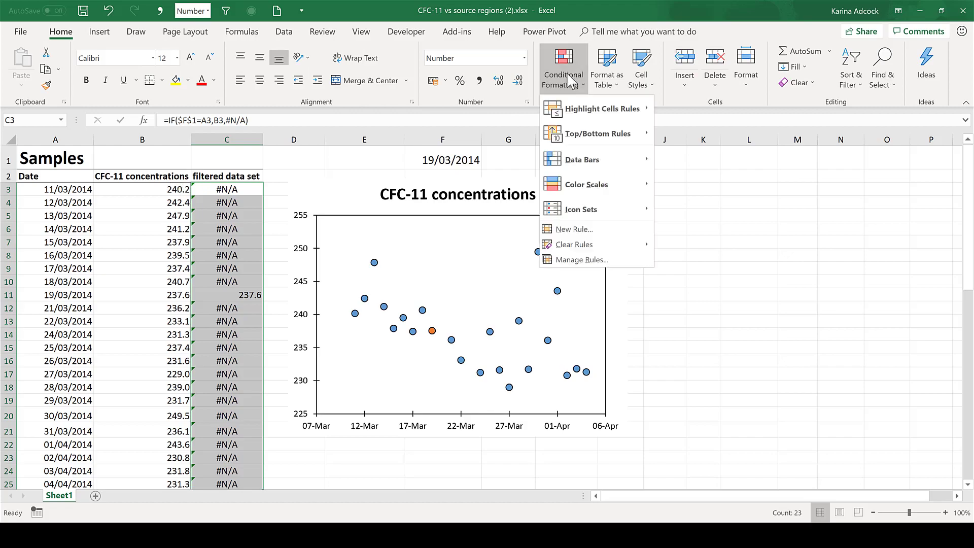
{"action": "left_click", "coordinate": [586, 227]}
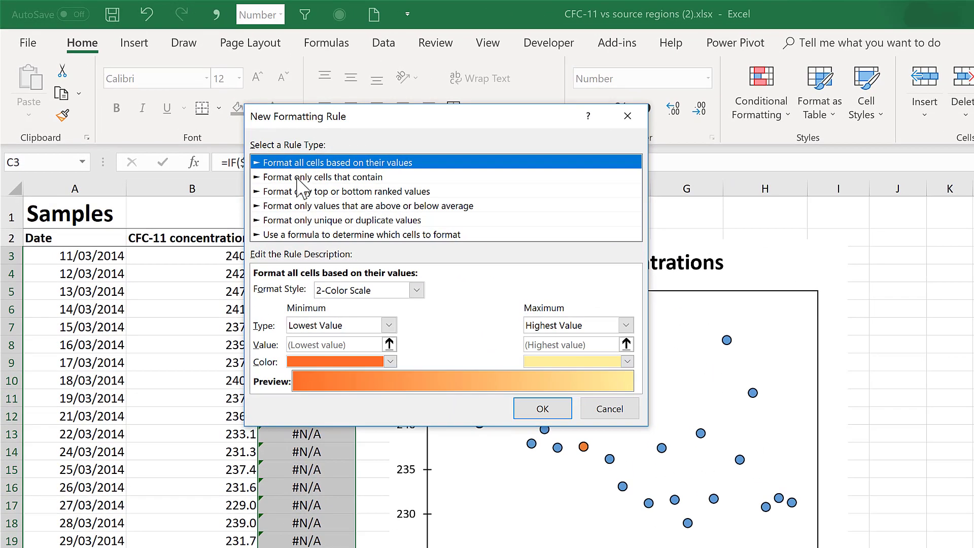
{"action": "left_click", "coordinate": [299, 178]}
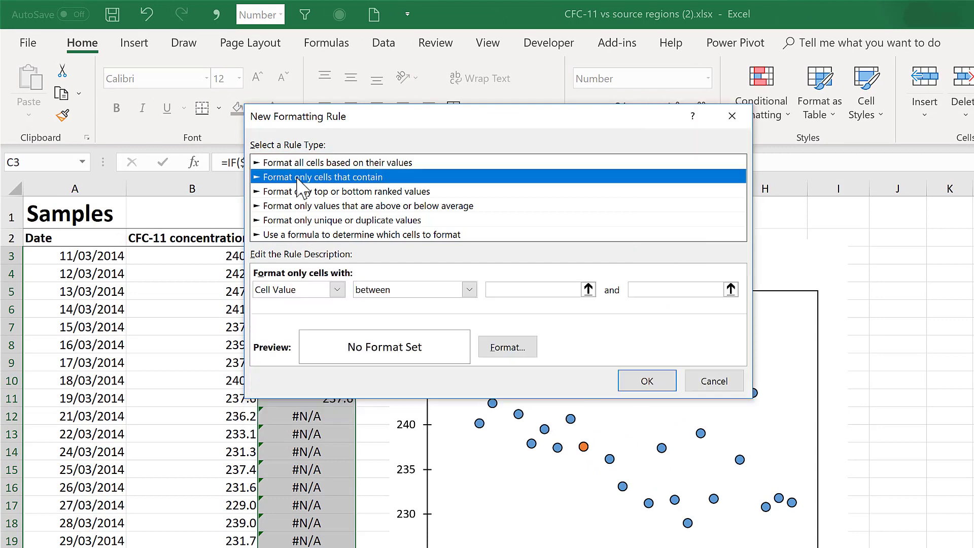
{"action": "left_click", "coordinate": [337, 289]}
{"action": "left_click", "coordinate": [294, 369]}
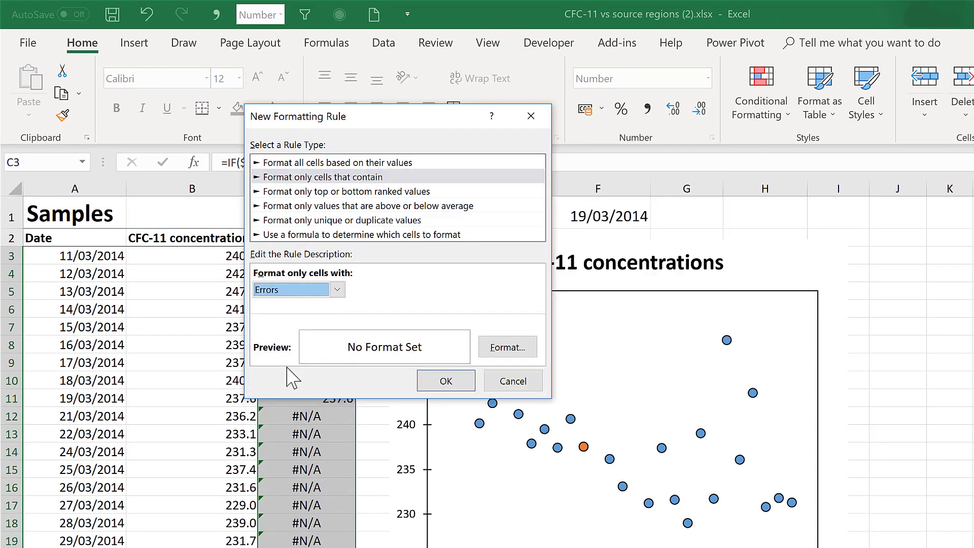
{"action": "left_click", "coordinate": [494, 350]}
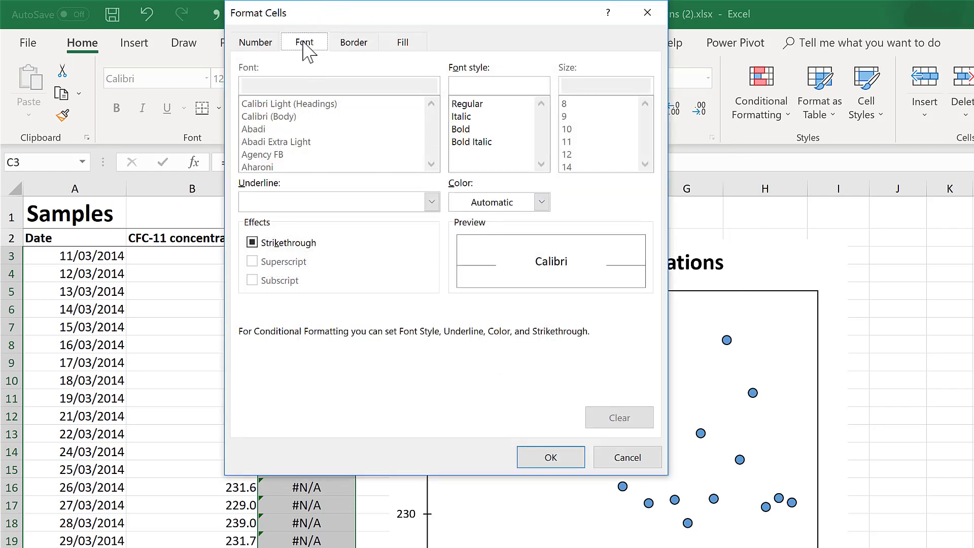
{"action": "left_click", "coordinate": [542, 202]}
{"action": "left_click", "coordinate": [460, 257]}
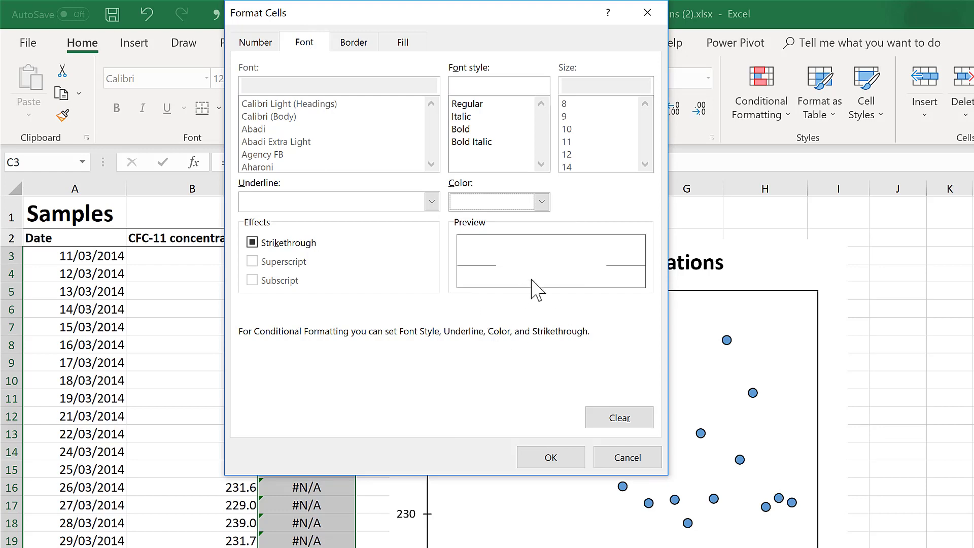
{"action": "left_click", "coordinate": [546, 459]}
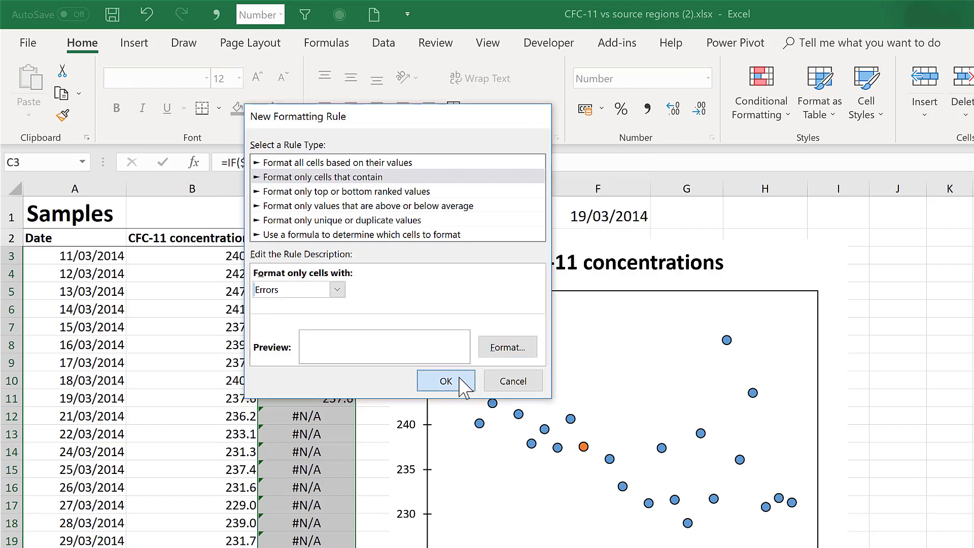
{"action": "left_click", "coordinate": [462, 386]}
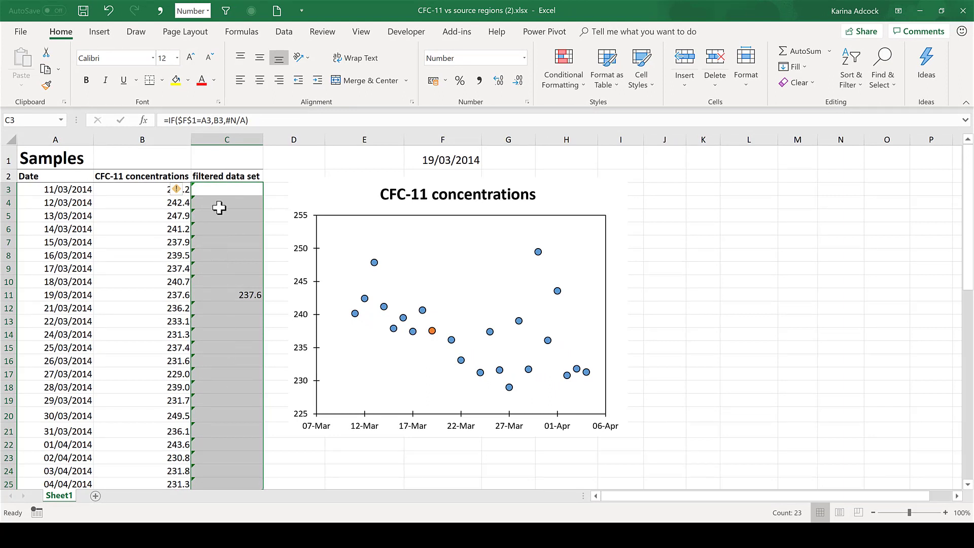
Ignore the #N/A error flags on the column C formulas.
{"action": "left_click", "coordinate": [182, 191]}
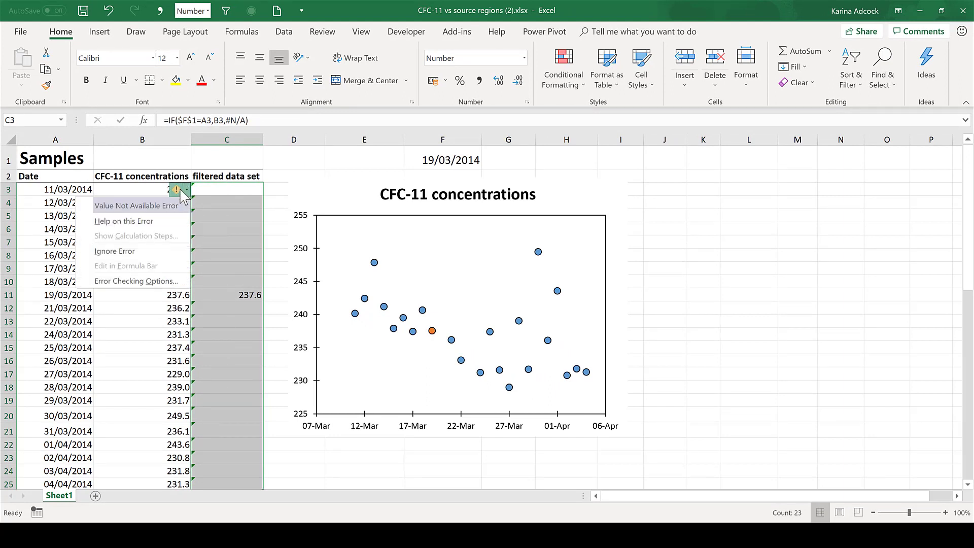
{"action": "left_click", "coordinate": [142, 250]}
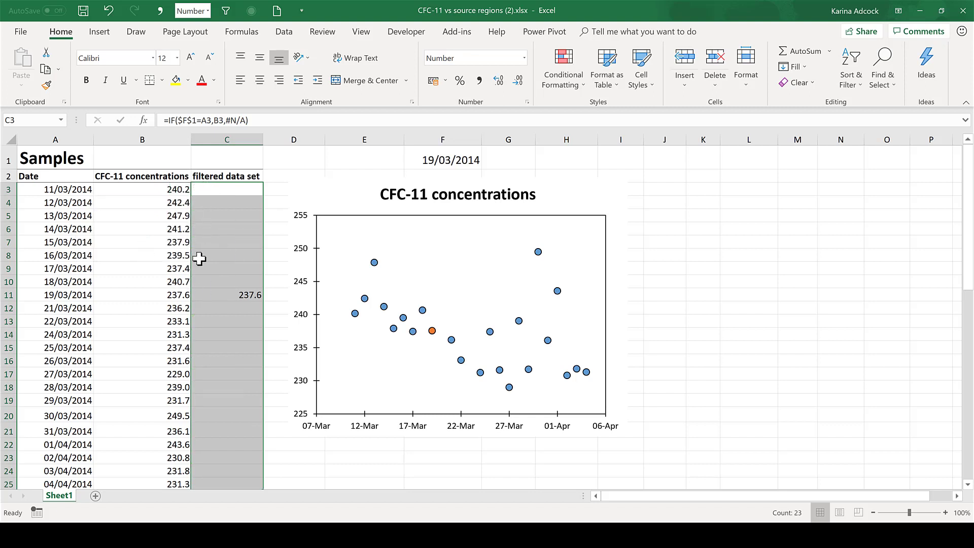
{"action": "left_click", "coordinate": [299, 157]}
Pick 03/04/2014 in F1's dropdown, then change it to 12/03/2014.
{"action": "left_click", "coordinate": [470, 159]}
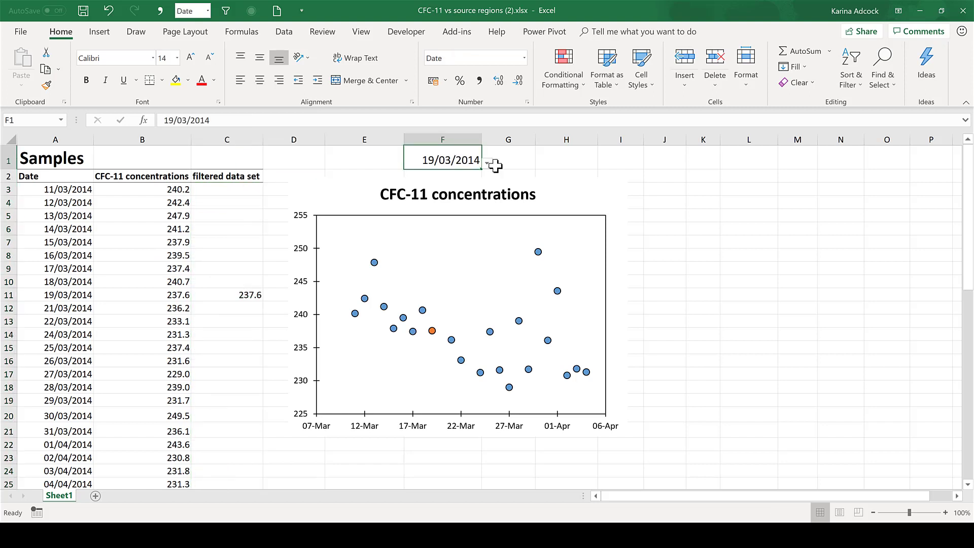
{"action": "left_click", "coordinate": [487, 163]}
{"action": "scroll", "coordinate": [486, 238], "scroll_direction": "down", "scroll_amount": 2}
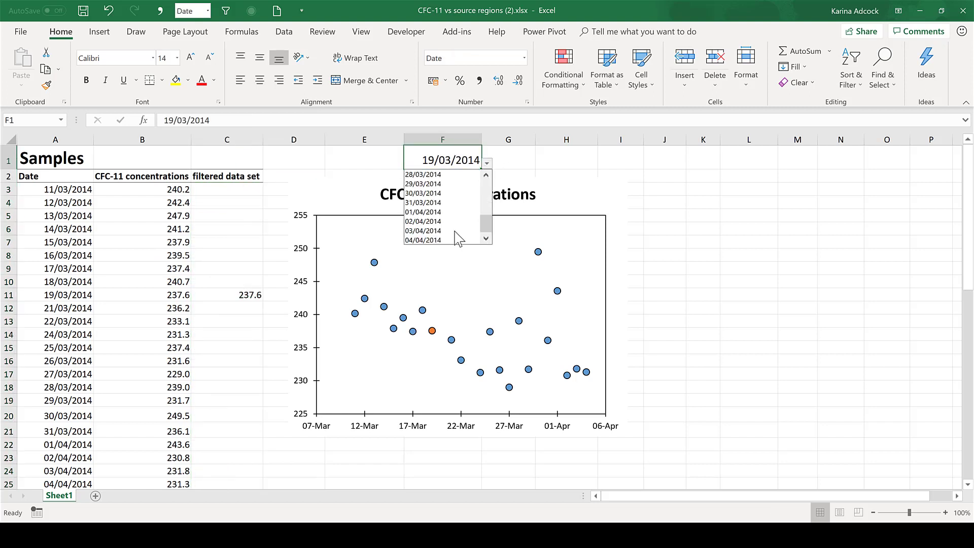
{"action": "left_click", "coordinate": [455, 231]}
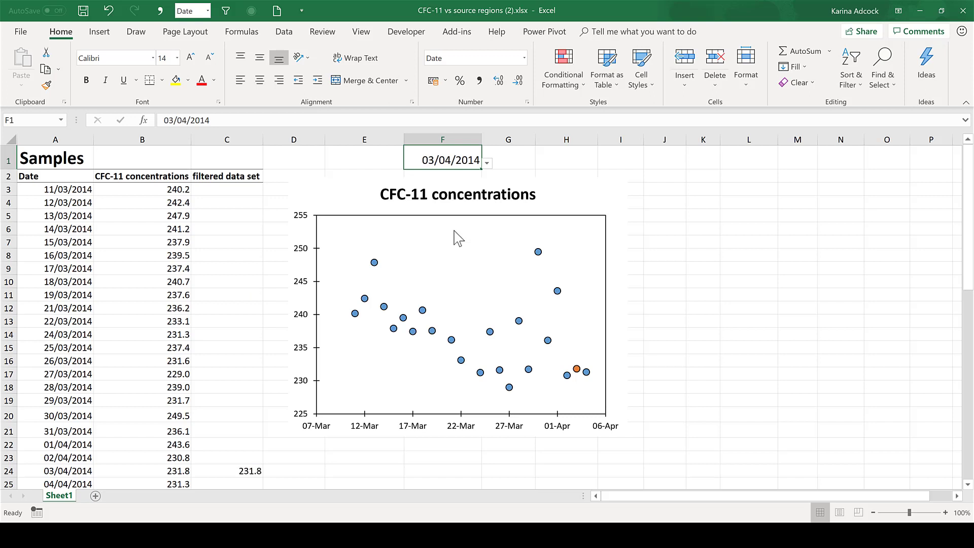
{"action": "left_click", "coordinate": [487, 164]}
{"action": "scroll", "coordinate": [482, 183], "scroll_direction": "up", "scroll_amount": 5}
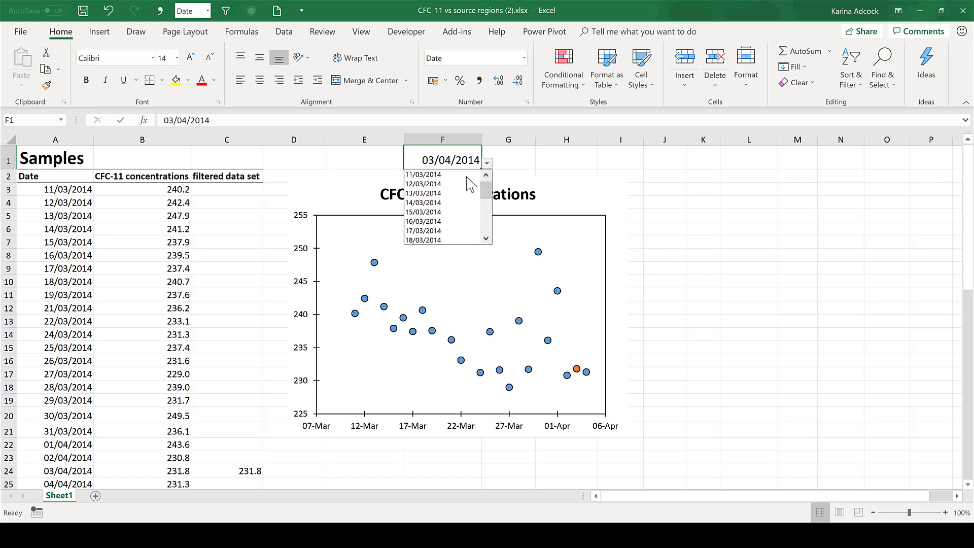
{"action": "left_click", "coordinate": [461, 184]}
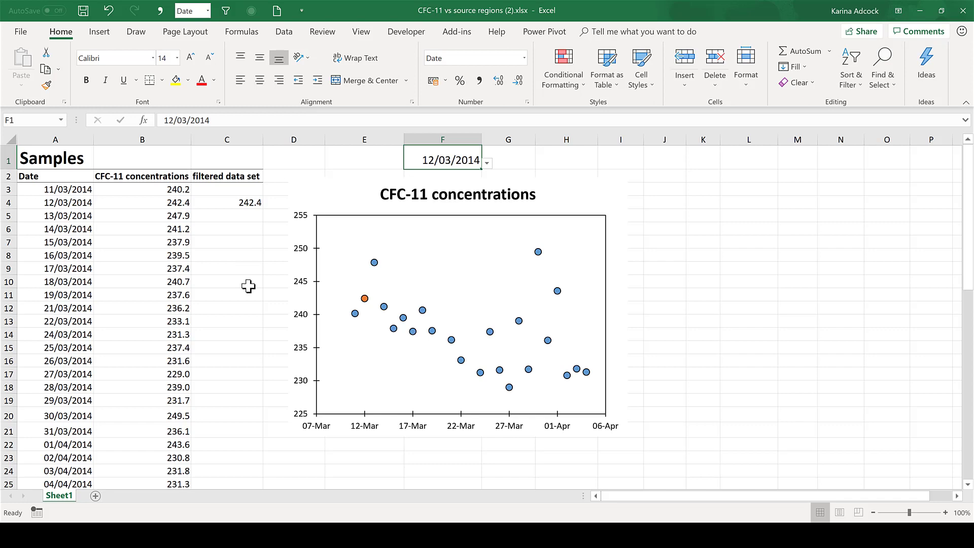
{"action": "left_click", "coordinate": [319, 444]}
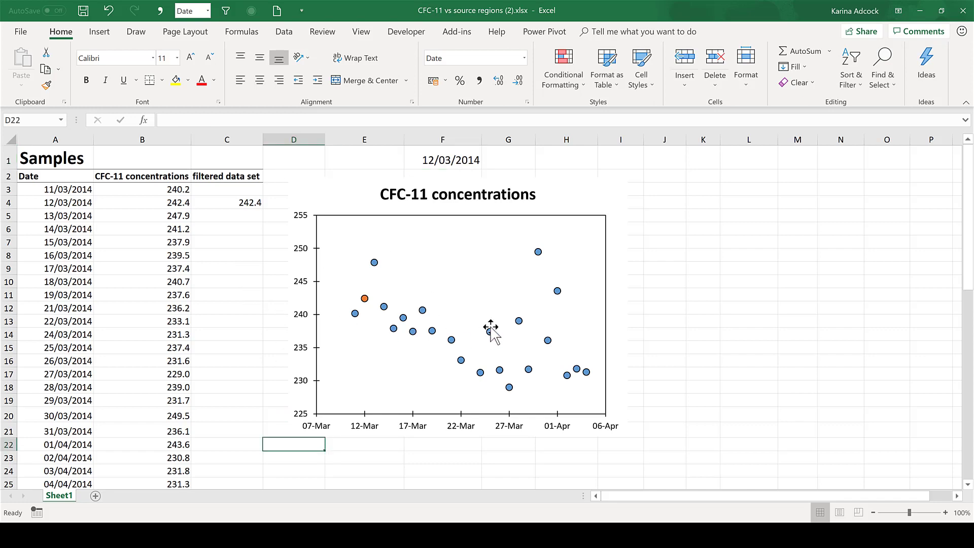
In A28, start a VLOOKUP formula with the absolute date cell $F$1 as lookup value.
{"action": "scroll", "coordinate": [490, 327], "scroll_direction": "down", "scroll_amount": 4}
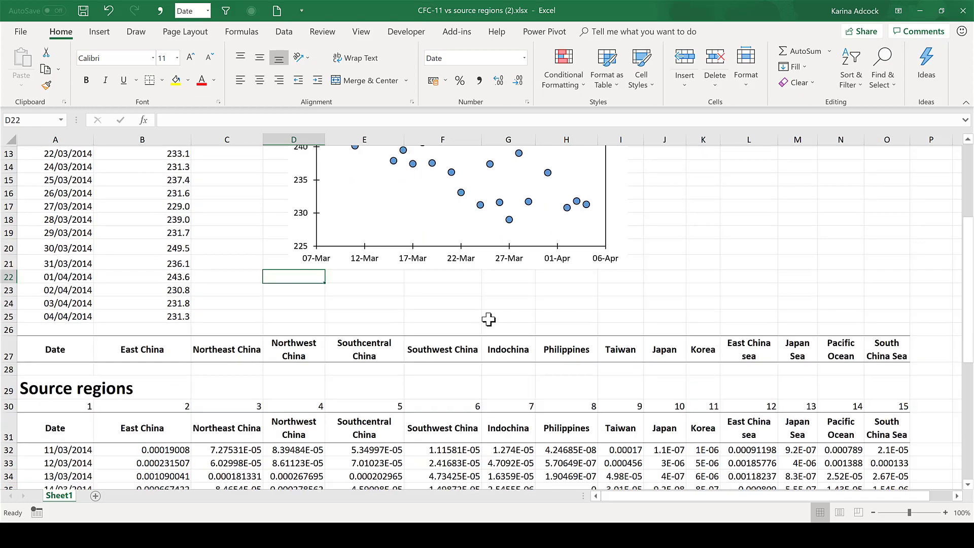
{"action": "scroll", "coordinate": [489, 319], "scroll_direction": "down", "scroll_amount": 2}
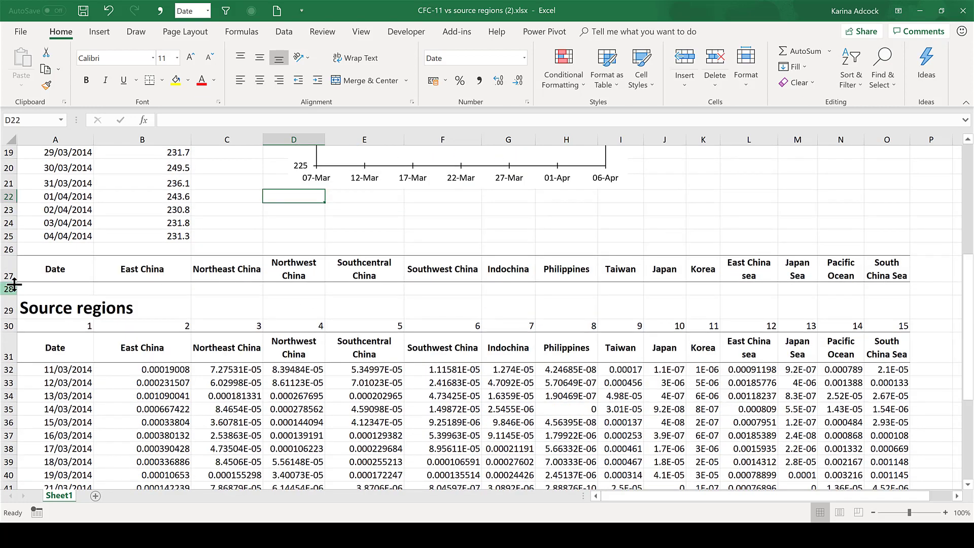
{"action": "left_click", "coordinate": [48, 289]}
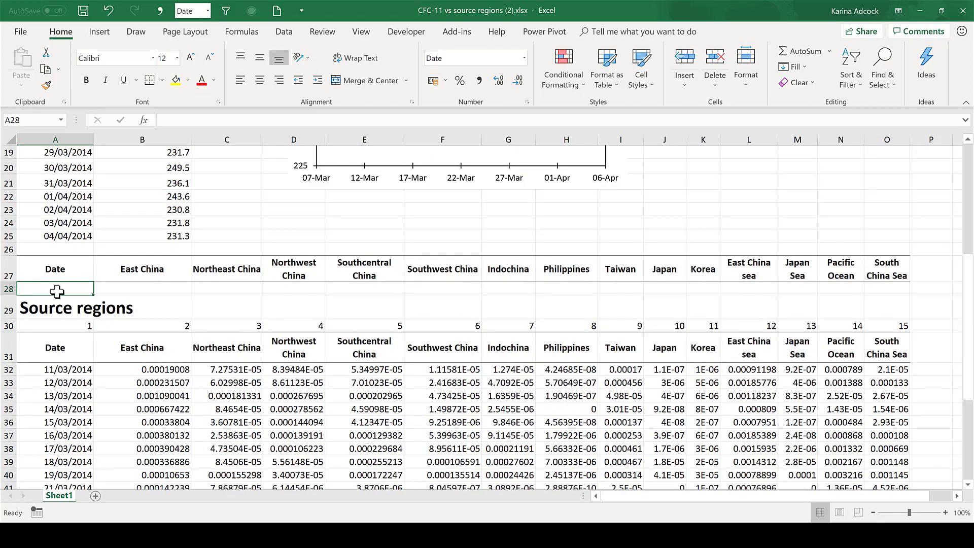
{"action": "type", "text": "=vl"}
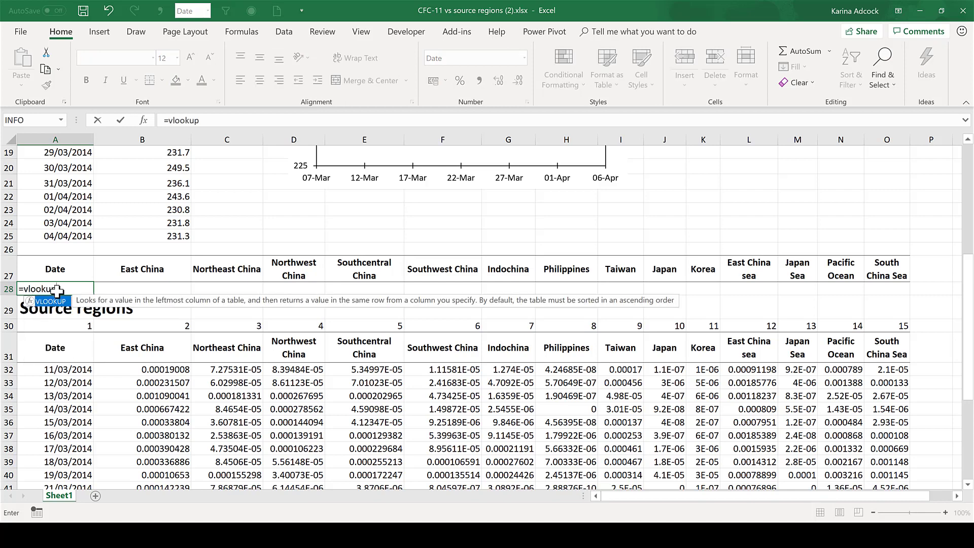
{"action": "type", "text": "ooku"}
{"action": "key", "text": "Tab"}
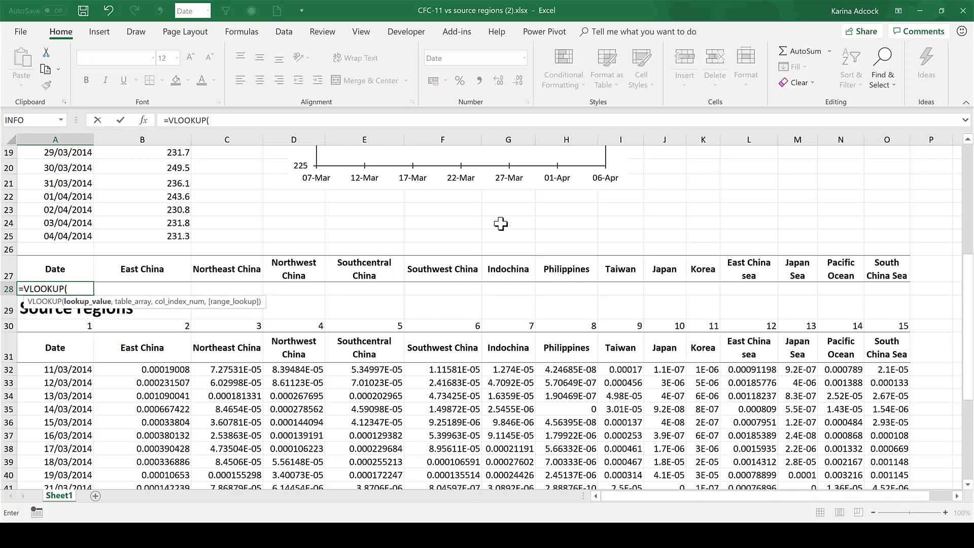
{"action": "scroll", "coordinate": [498, 232], "scroll_direction": "up", "scroll_amount": 6}
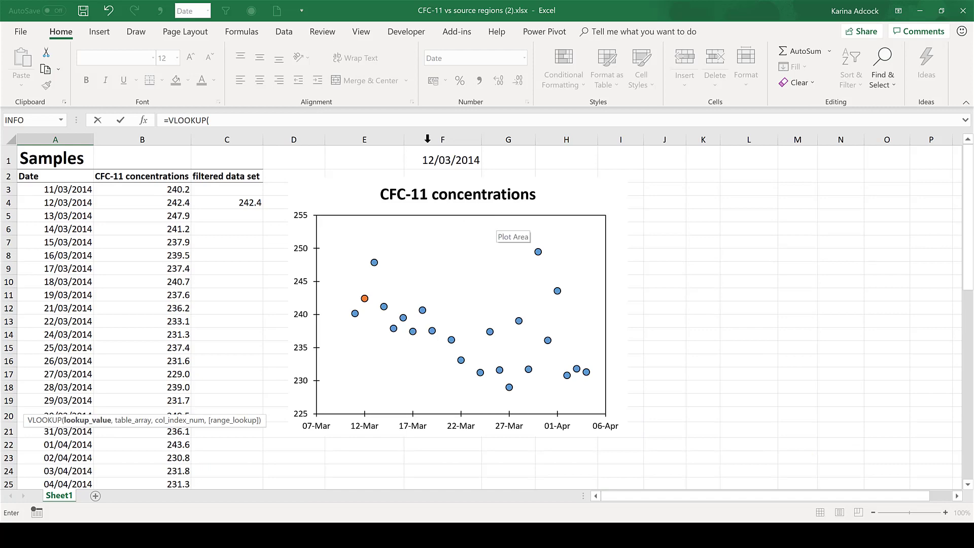
{"action": "left_click", "coordinate": [444, 158]}
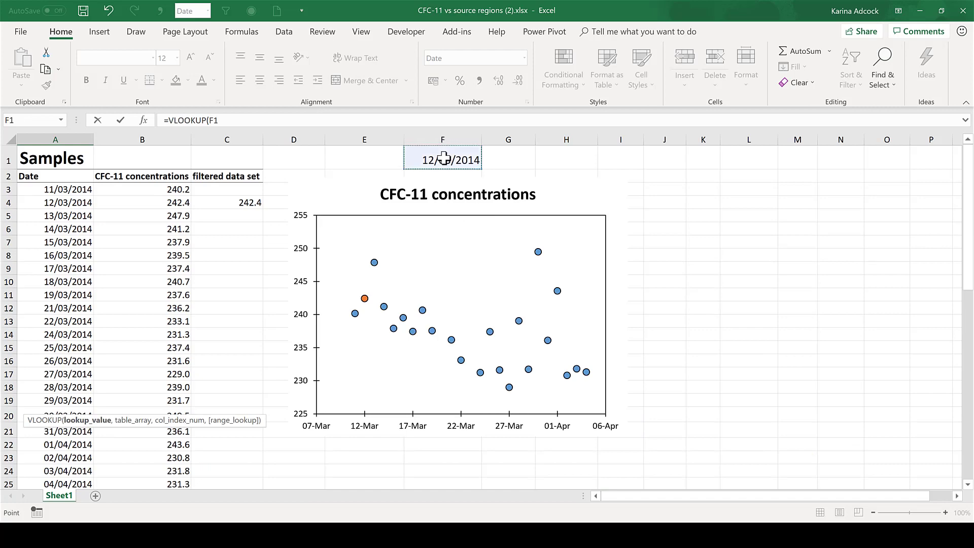
{"action": "key", "text": "F4"}
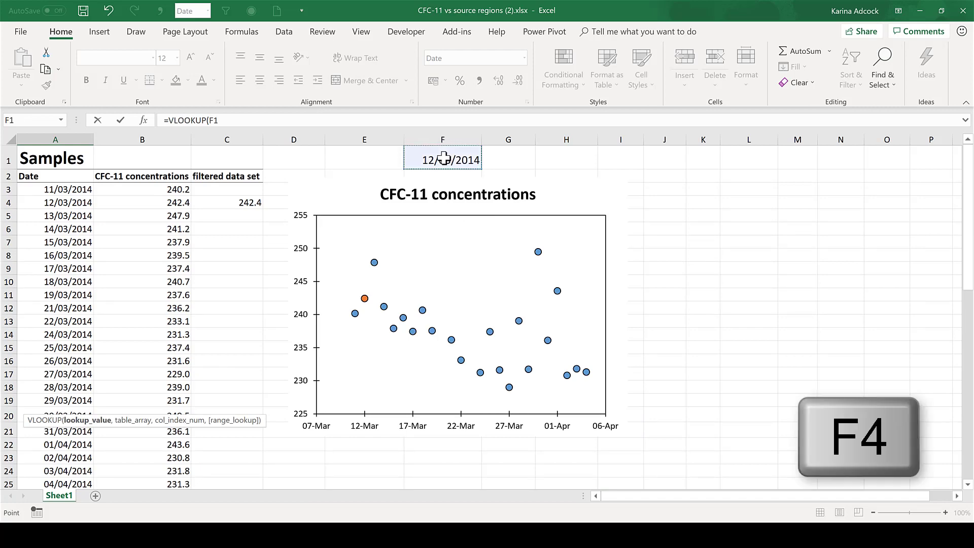
{"action": "key", "text": "F4"}
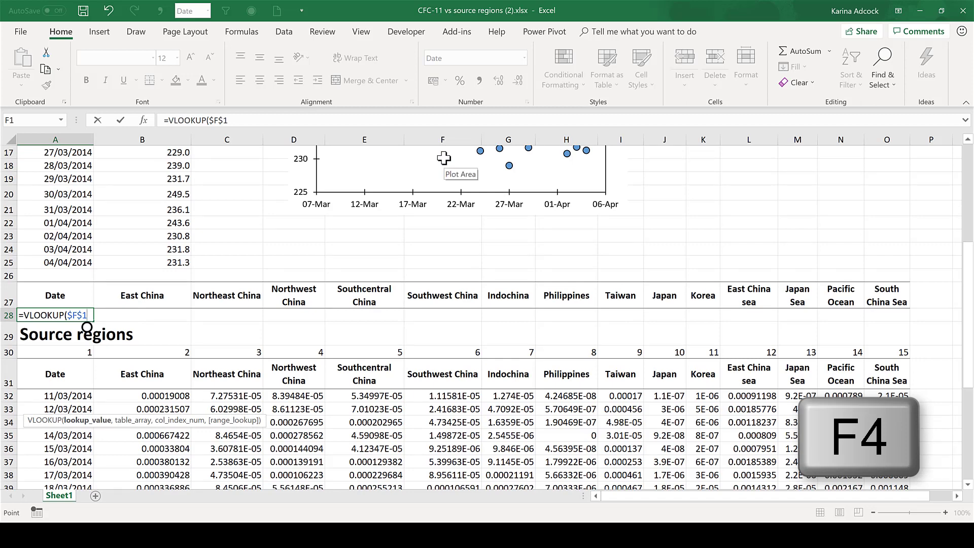
{"action": "type", "text": ","}
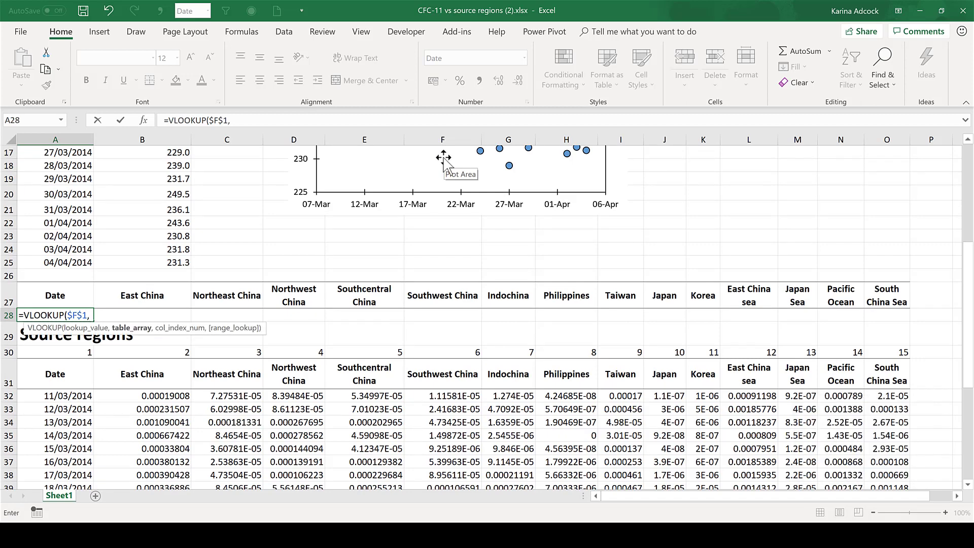
Finish it with range $A$32:$O$55, column index from A30 and FALSE, returning 12/03/2014.
{"action": "left_click", "coordinate": [64, 393]}
{"action": "key", "text": "ctrl+shift+Right"}
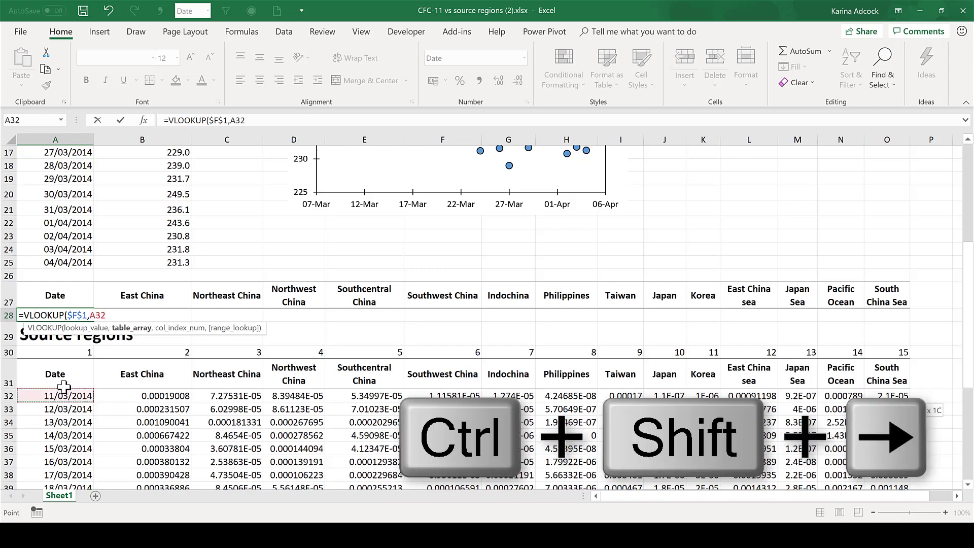
{"action": "key", "text": "ctrl+shift+Down"}
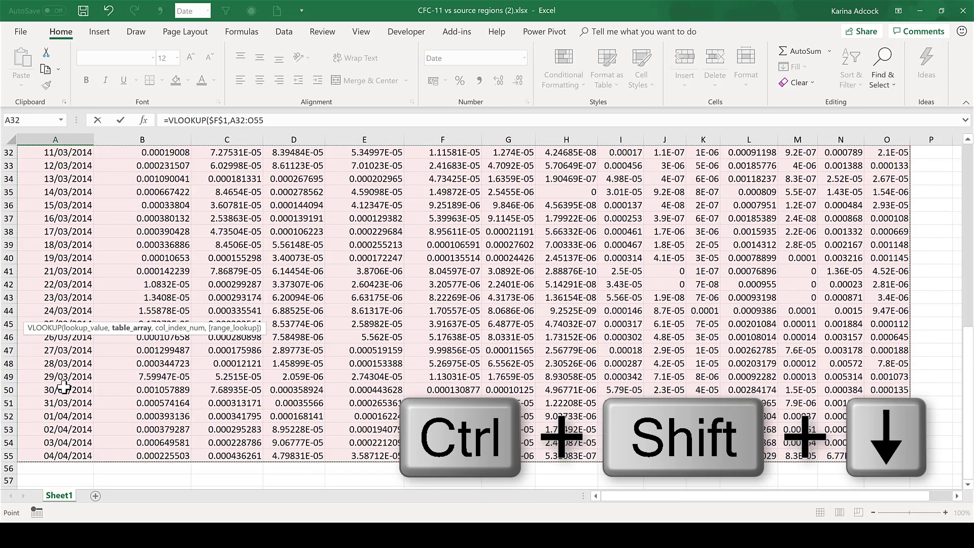
{"action": "left_click", "coordinate": [264, 119]}
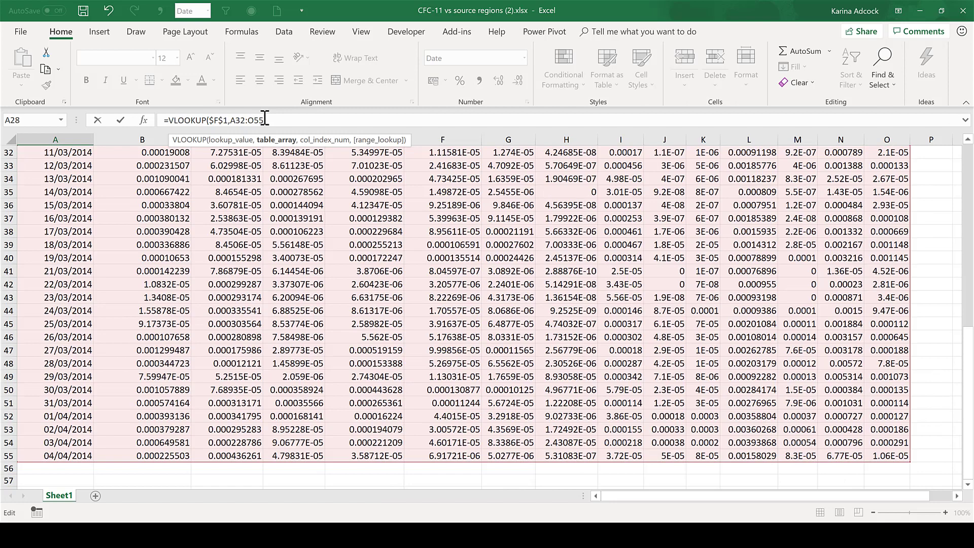
{"action": "key", "text": "F4"}
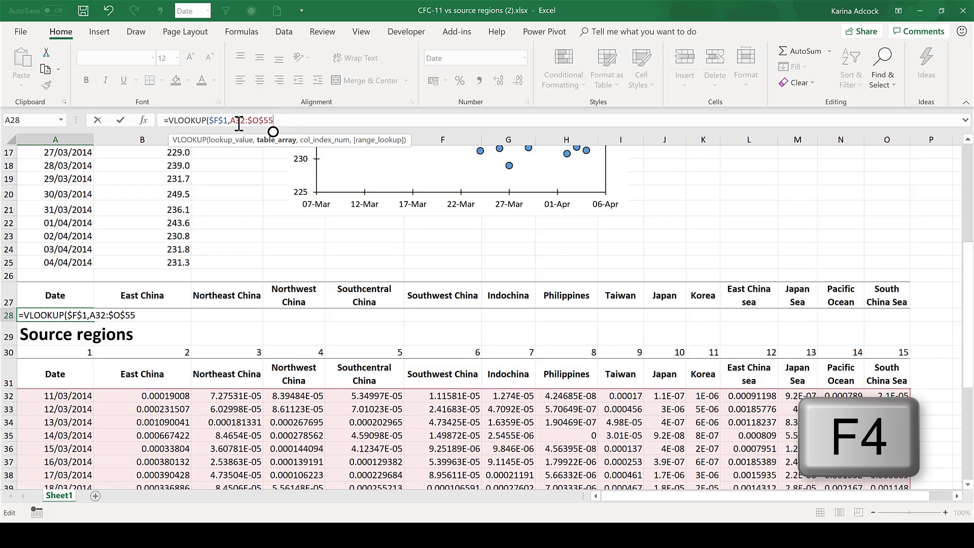
{"action": "left_click", "coordinate": [237, 122]}
{"action": "key", "text": "F4"}
{"action": "left_click", "coordinate": [309, 125]}
{"action": "type", "text": ","}
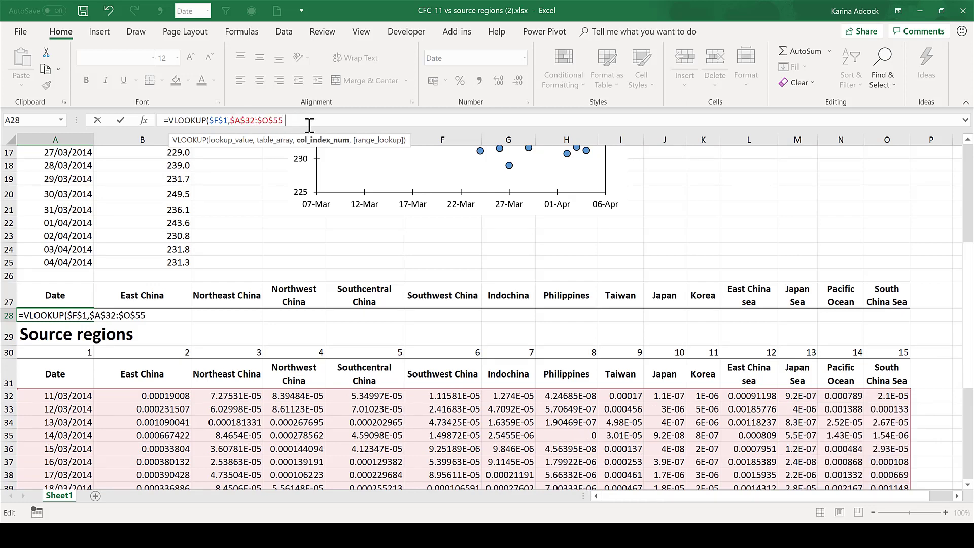
{"action": "left_click", "coordinate": [62, 355]}
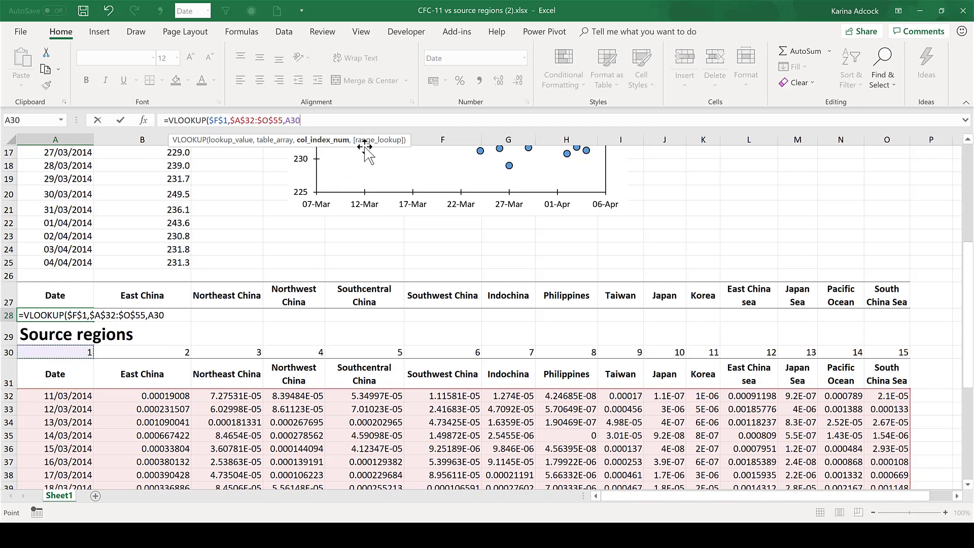
{"action": "type", "text": ","}
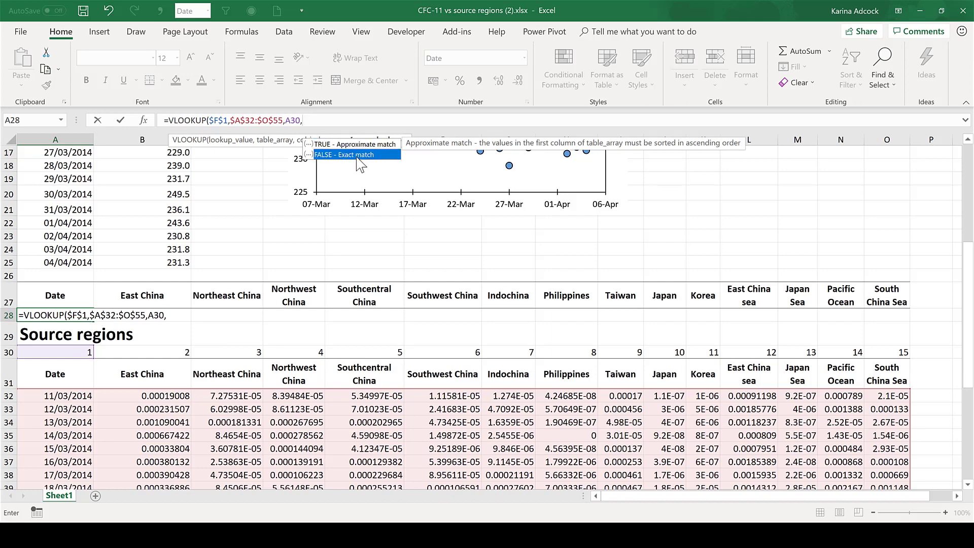
{"action": "type", "text": "FALSE"}
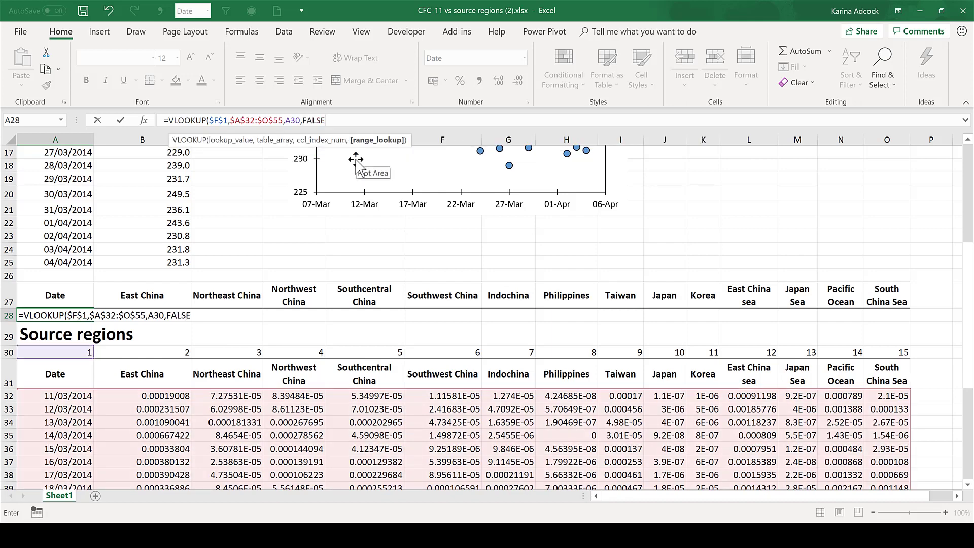
{"action": "type", "text": ")"}
{"action": "key", "text": "Return"}
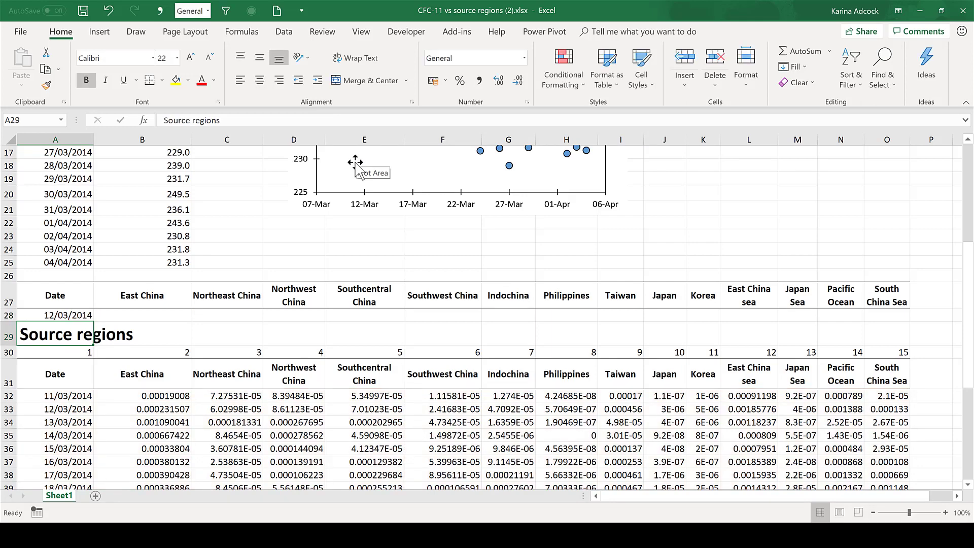
Fill A28's lookup across to O28 and format B28:O28 as General numbers.
{"action": "left_click", "coordinate": [49, 315]}
{"action": "left_click_drag", "start_coordinate": [94, 321], "coordinate": [892, 335]}
{"action": "left_click", "coordinate": [172, 315]}
{"action": "left_click_drag", "start_coordinate": [172, 315], "coordinate": [875, 319]}
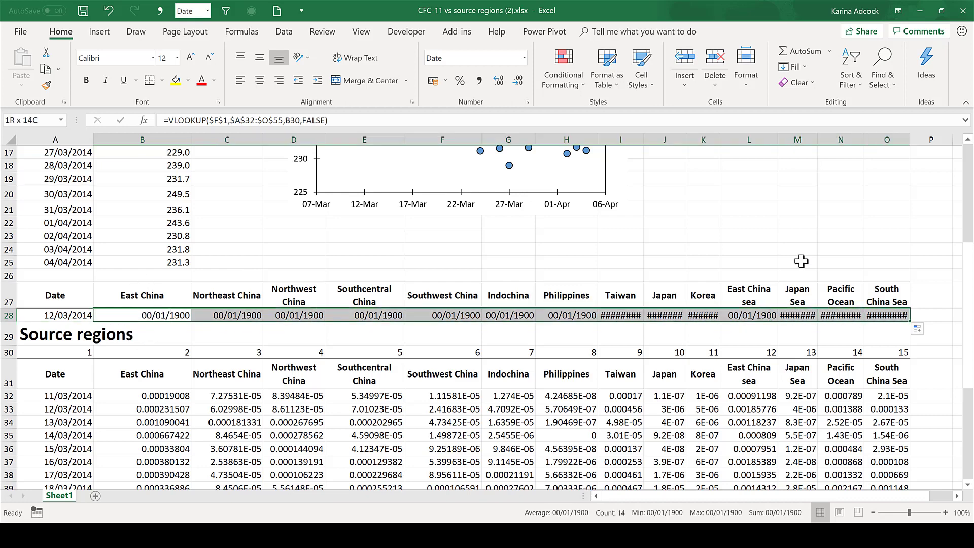
{"action": "left_click", "coordinate": [524, 58]}
{"action": "left_click", "coordinate": [456, 73]}
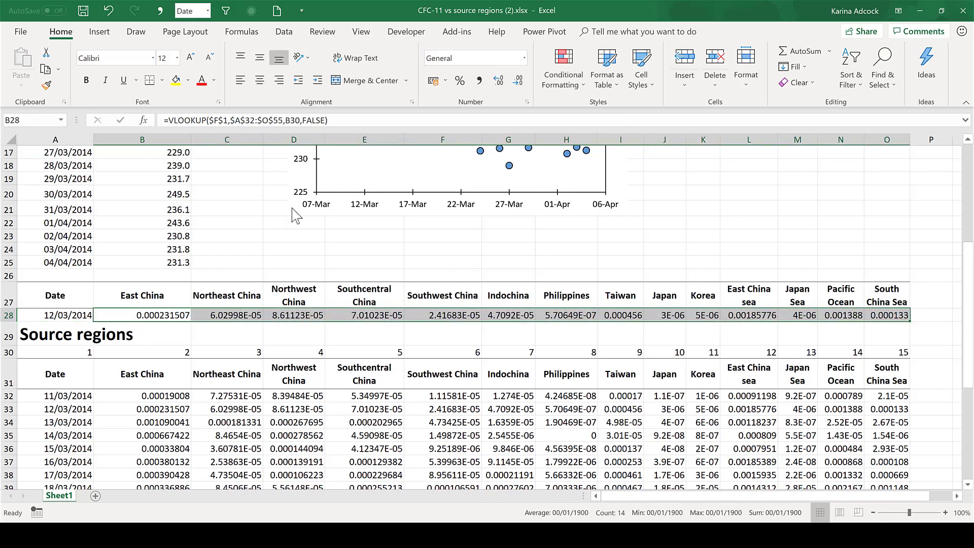
{"action": "left_click", "coordinate": [255, 238]}
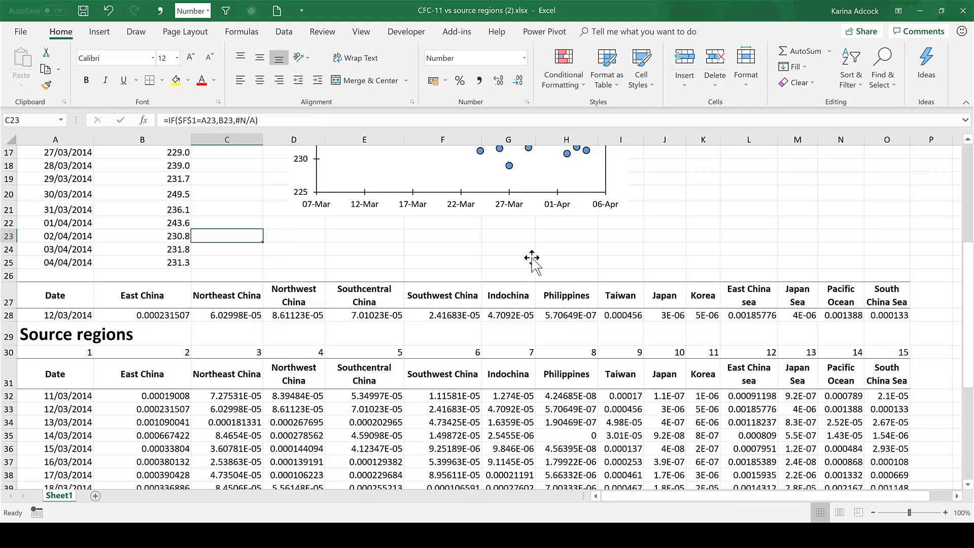
{"action": "scroll", "coordinate": [532, 261], "scroll_direction": "up", "scroll_amount": 5}
{"action": "left_click", "coordinate": [466, 157]}
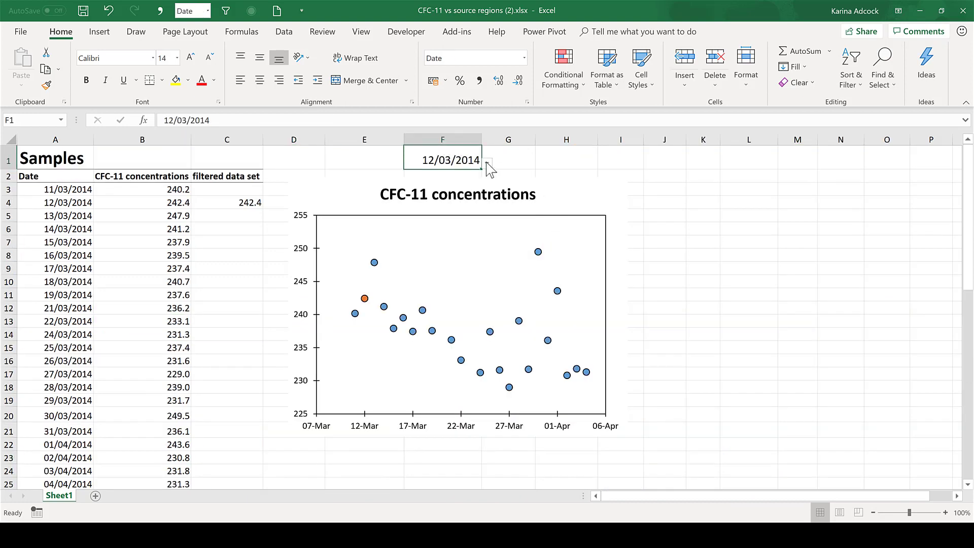
{"action": "left_click", "coordinate": [488, 162]}
{"action": "left_click_drag", "start_coordinate": [487, 193], "coordinate": [486, 178]}
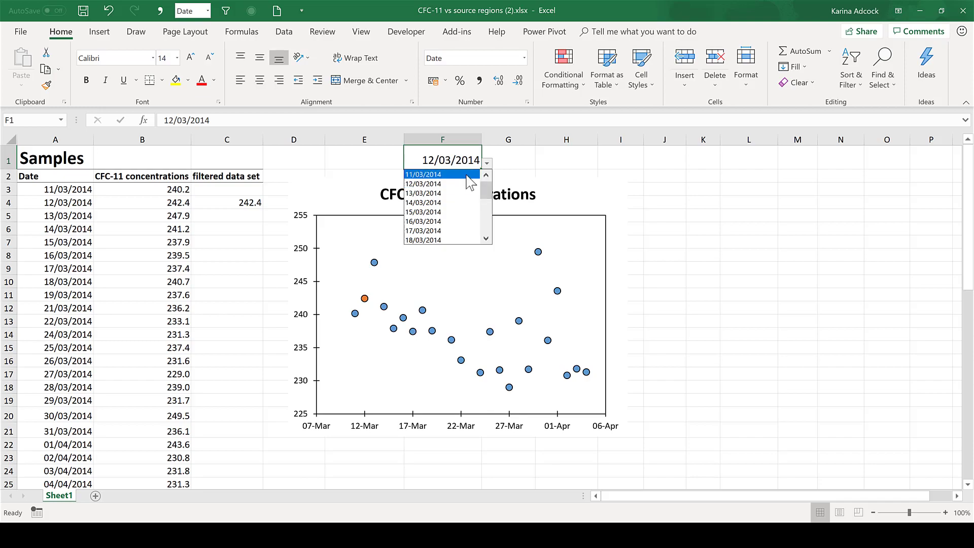
{"action": "left_click", "coordinate": [472, 175]}
{"action": "left_click", "coordinate": [246, 359]}
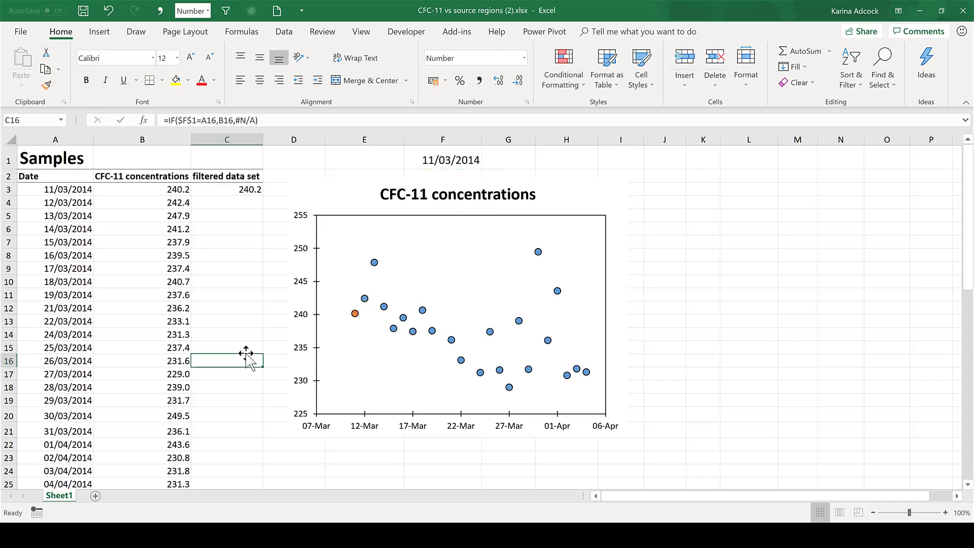
{"action": "scroll", "coordinate": [249, 350], "scroll_direction": "down", "scroll_amount": 7}
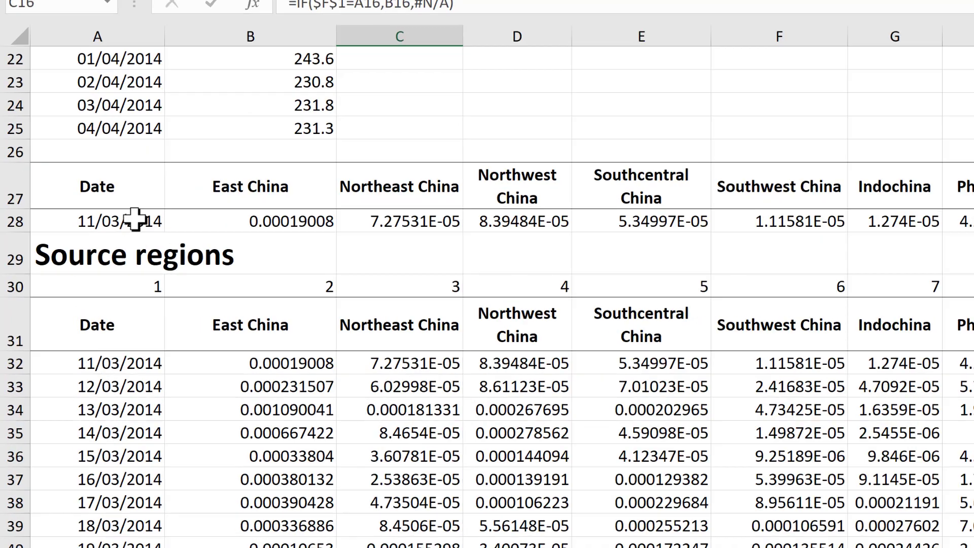
{"action": "left_click", "coordinate": [61, 248]}
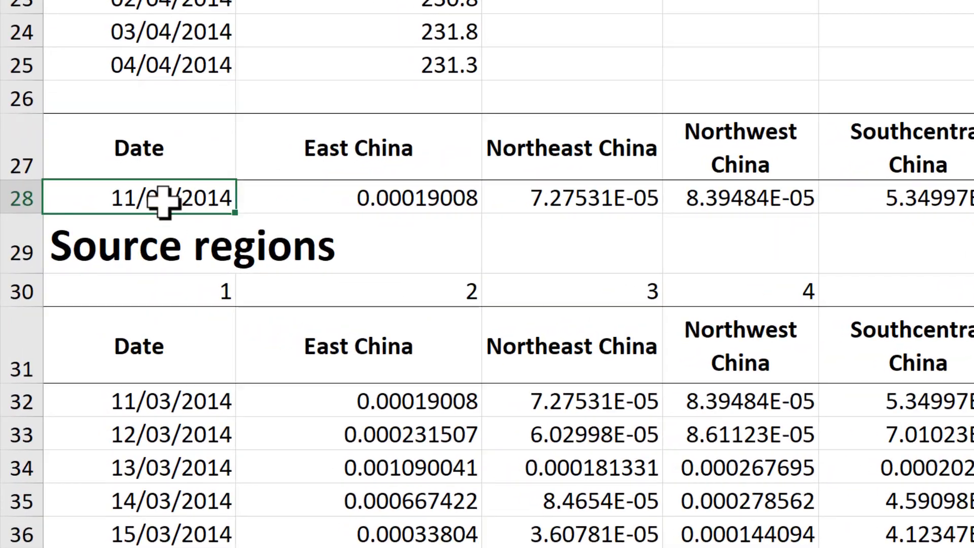
{"action": "left_click", "coordinate": [159, 400]}
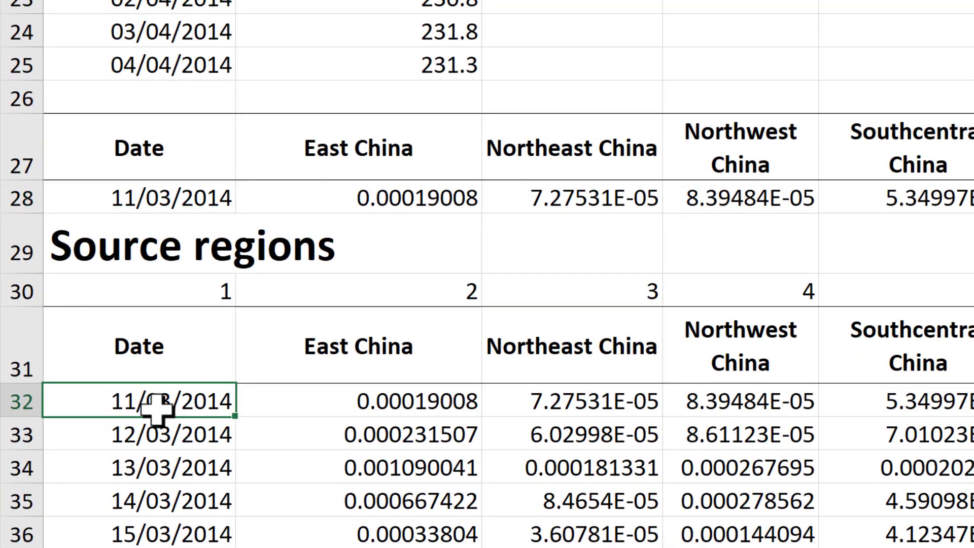
{"action": "left_click", "coordinate": [389, 192]}
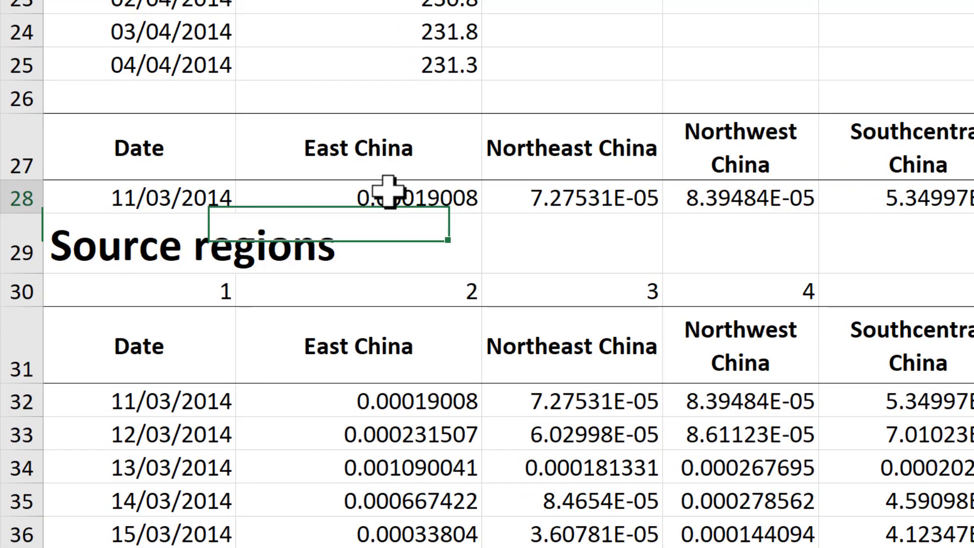
{"action": "left_click", "coordinate": [394, 396]}
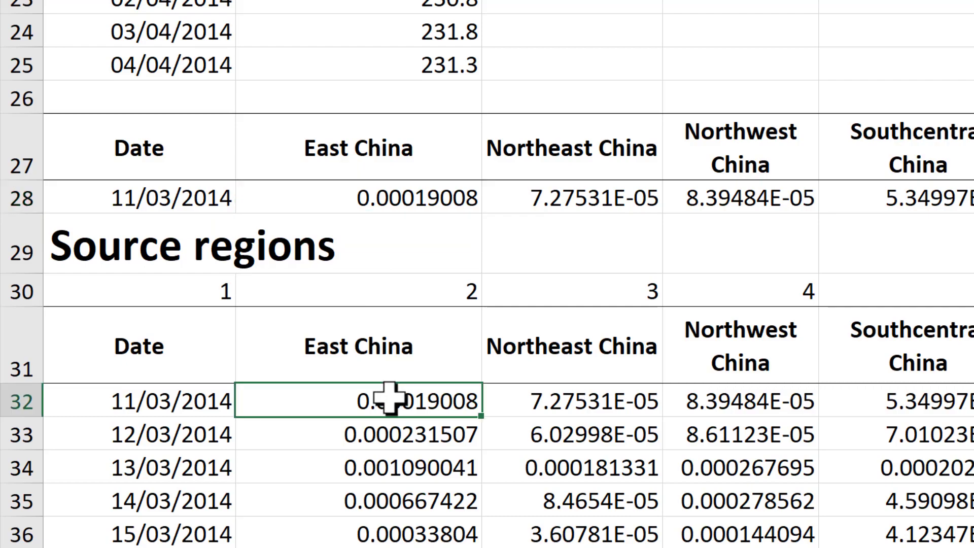
{"action": "left_click", "coordinate": [620, 200]}
{"action": "left_click", "coordinate": [595, 401]}
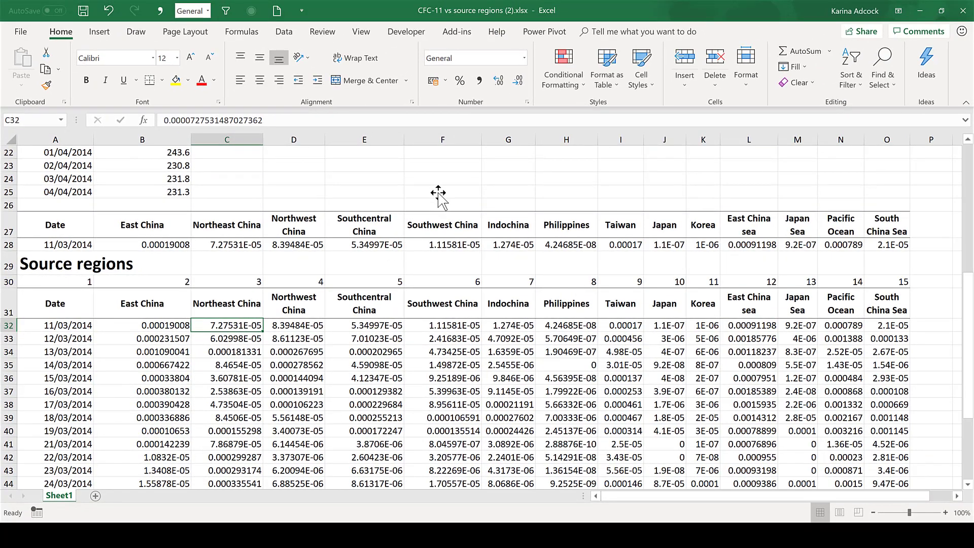
{"action": "scroll", "coordinate": [438, 193], "scroll_direction": "up", "scroll_amount": 3}
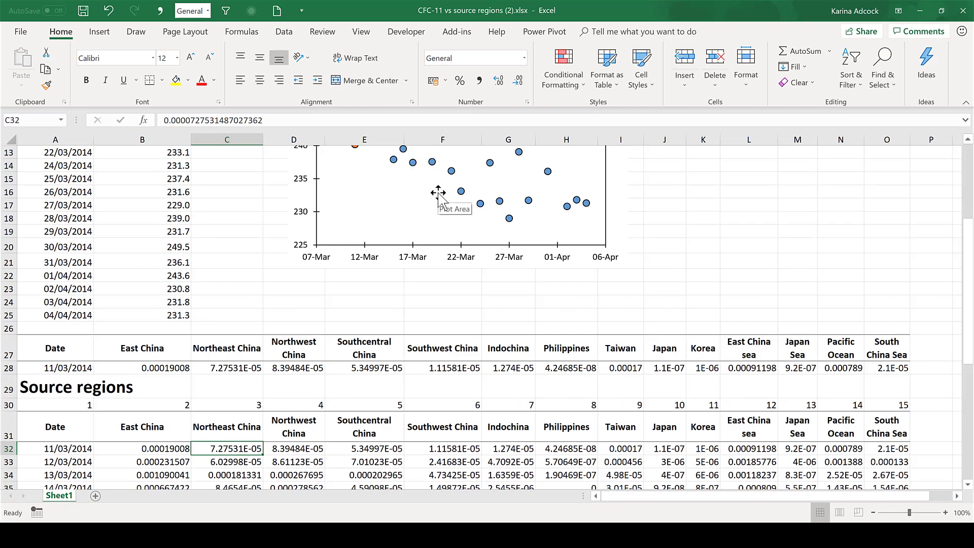
{"action": "scroll", "coordinate": [438, 193], "scroll_direction": "up", "scroll_amount": 4}
{"action": "left_click", "coordinate": [458, 158]}
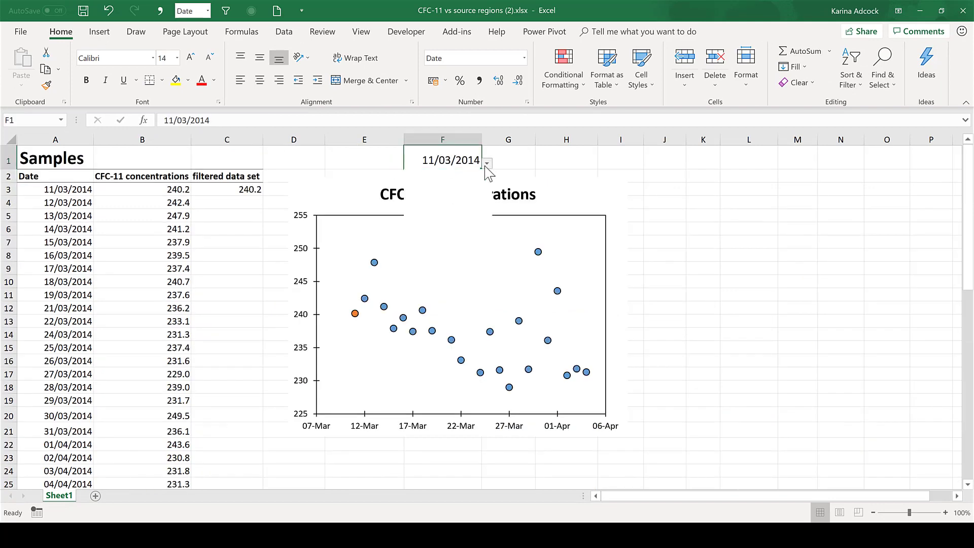
{"action": "left_click", "coordinate": [465, 186]}
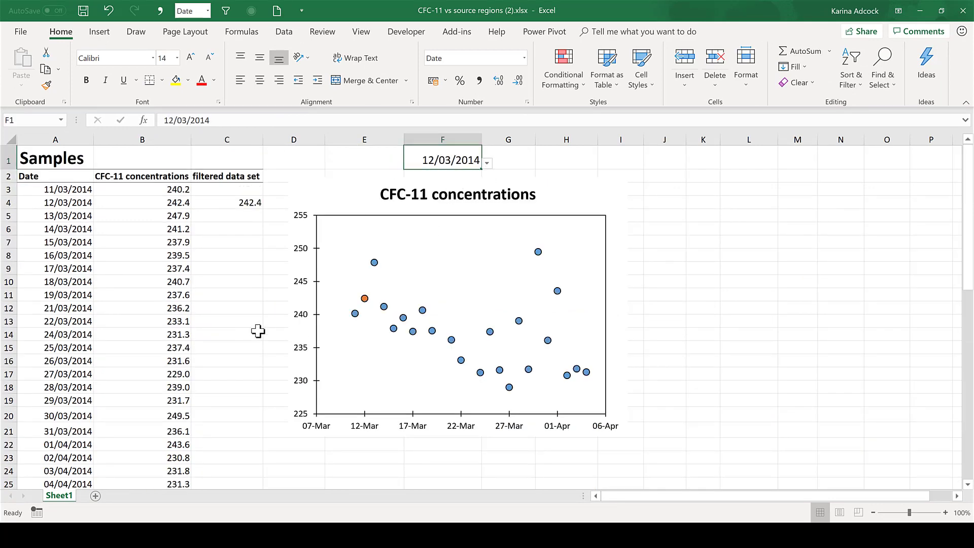
{"action": "scroll", "coordinate": [260, 338], "scroll_direction": "down", "scroll_amount": 7}
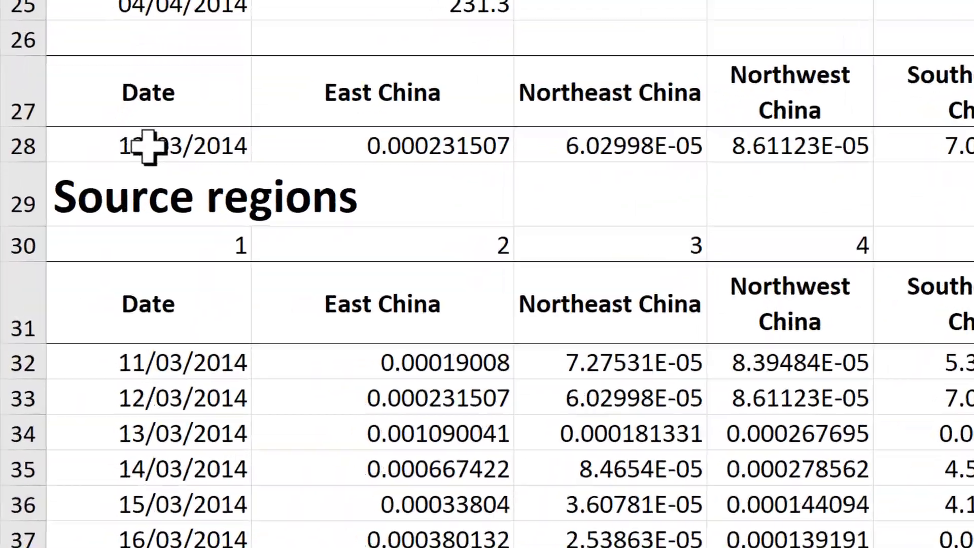
{"action": "left_click", "coordinate": [148, 147]}
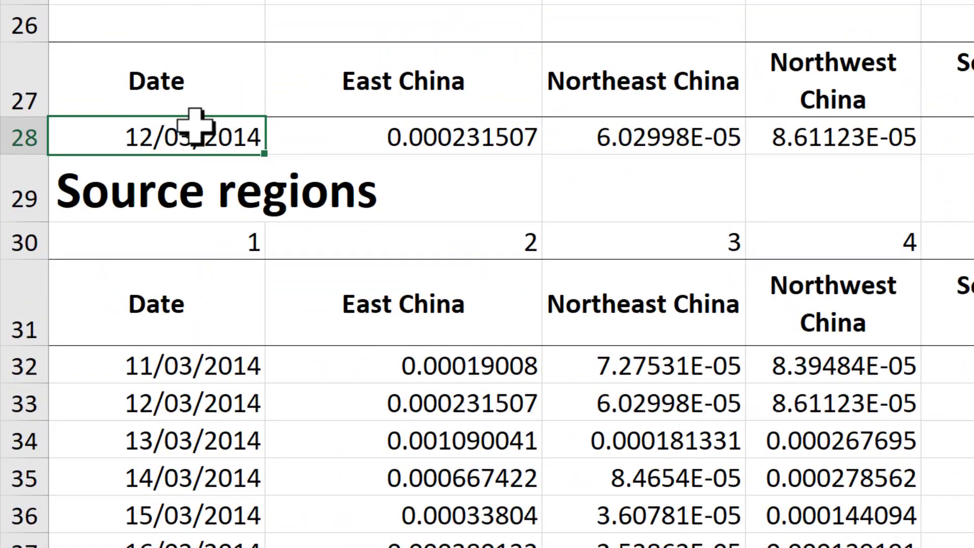
{"action": "left_click", "coordinate": [176, 409]}
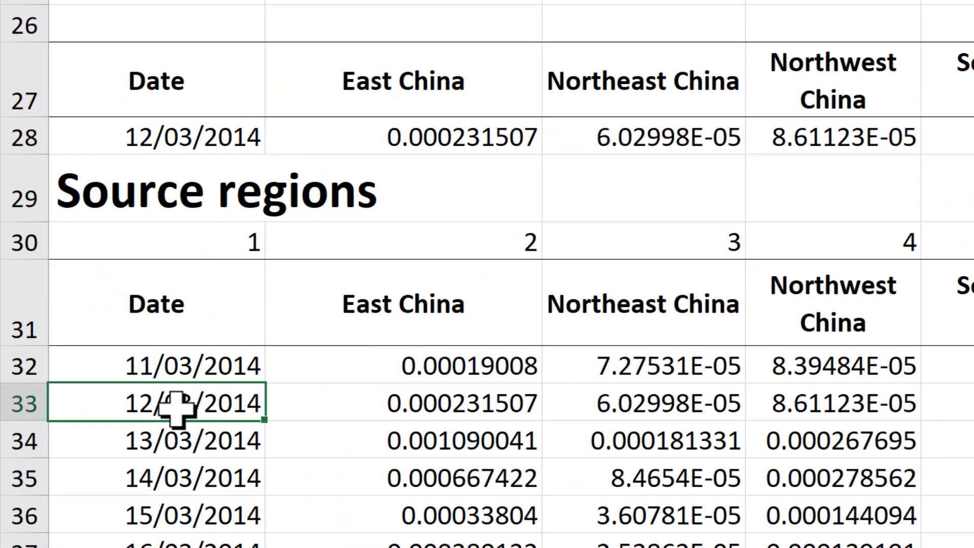
{"action": "left_click", "coordinate": [445, 132]}
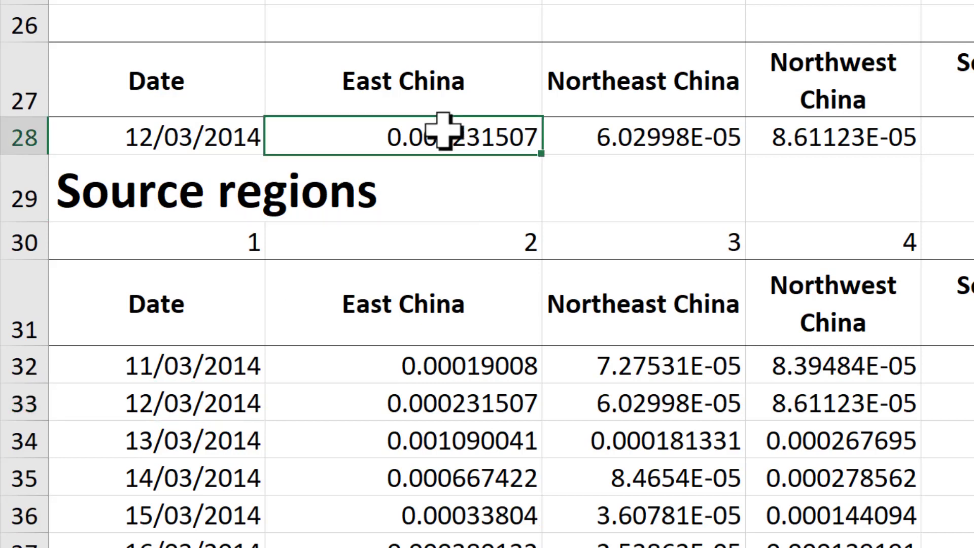
{"action": "left_click", "coordinate": [443, 408]}
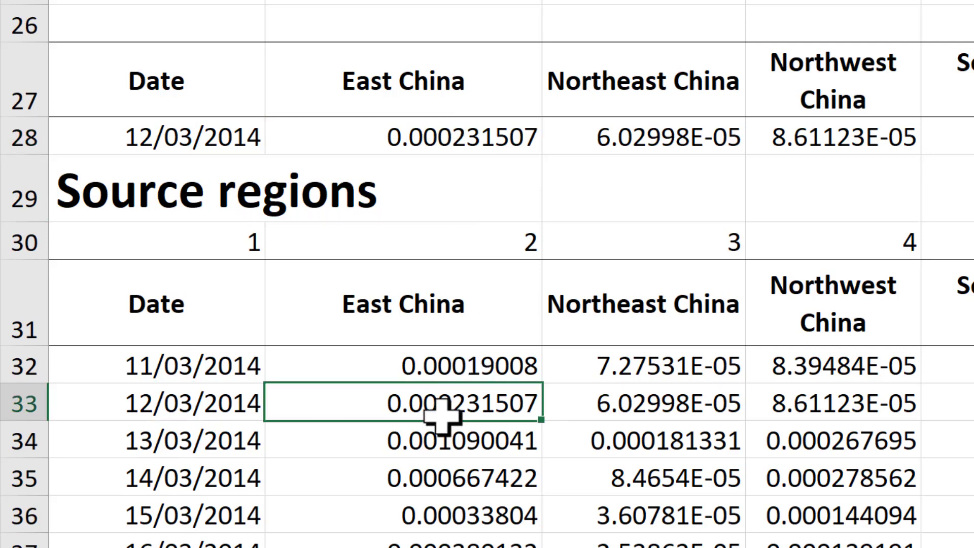
{"action": "left_click", "coordinate": [712, 142]}
{"action": "left_click", "coordinate": [663, 401]}
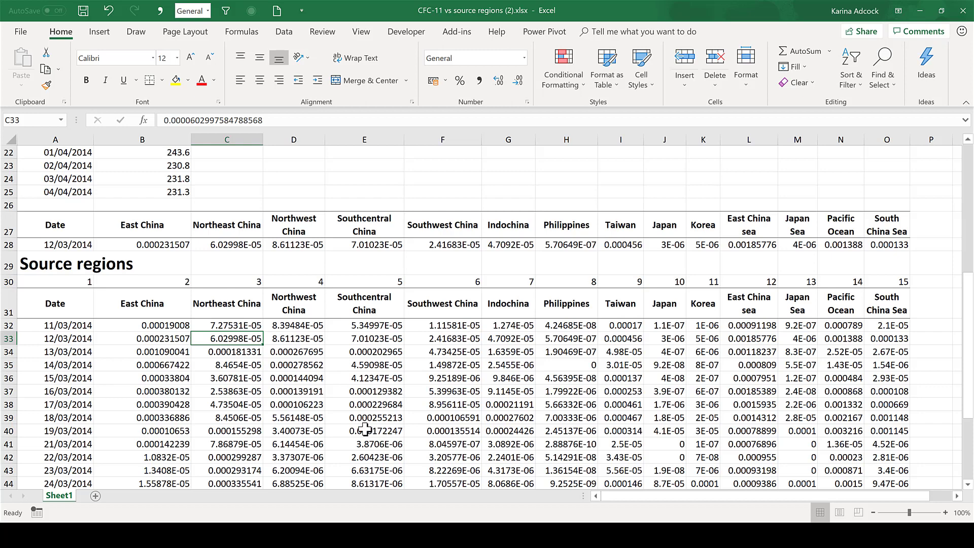
{"action": "left_click", "coordinate": [53, 245]}
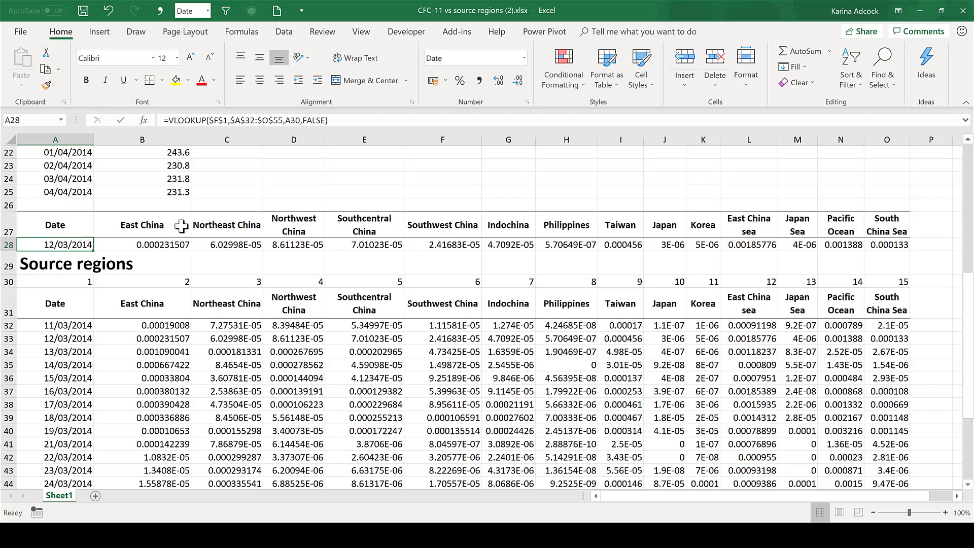
{"action": "scroll", "coordinate": [487, 194], "scroll_direction": "up", "scroll_amount": 1}
{"action": "scroll", "coordinate": [487, 196], "scroll_direction": "up", "scroll_amount": 6}
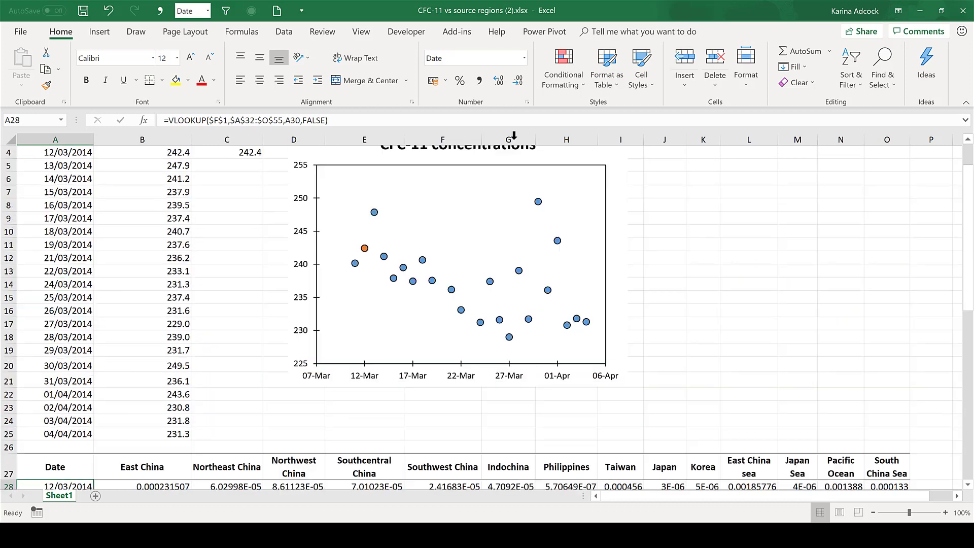
{"action": "left_click", "coordinate": [457, 157]}
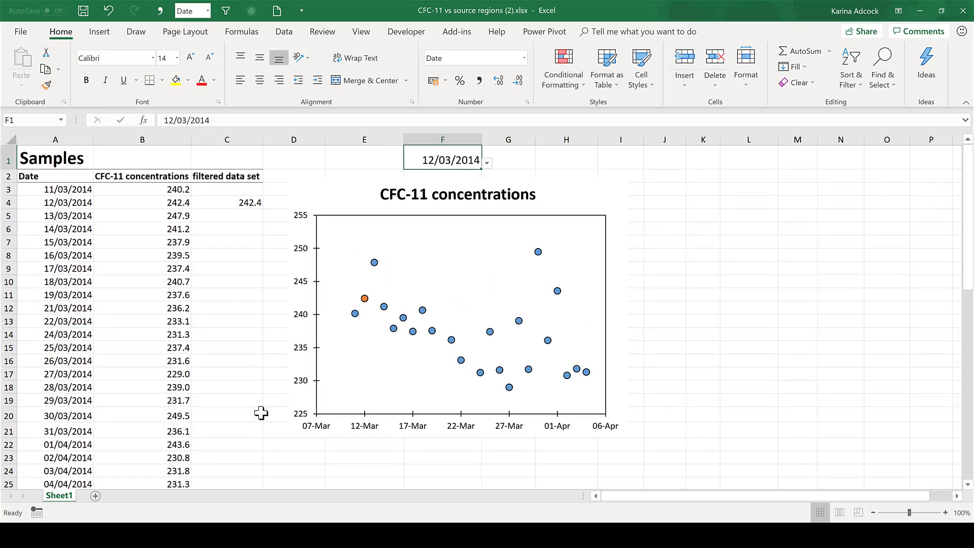
{"action": "scroll", "coordinate": [267, 406], "scroll_direction": "down", "scroll_amount": 5}
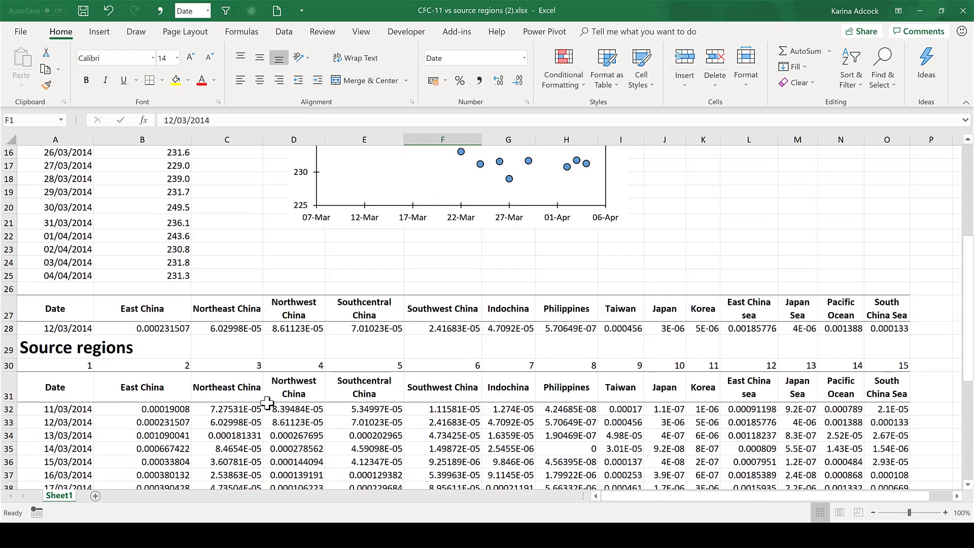
Insert a clustered column chart of B27:O28's regional values and enlarge it.
{"action": "left_click_drag", "start_coordinate": [187, 315], "coordinate": [880, 328]}
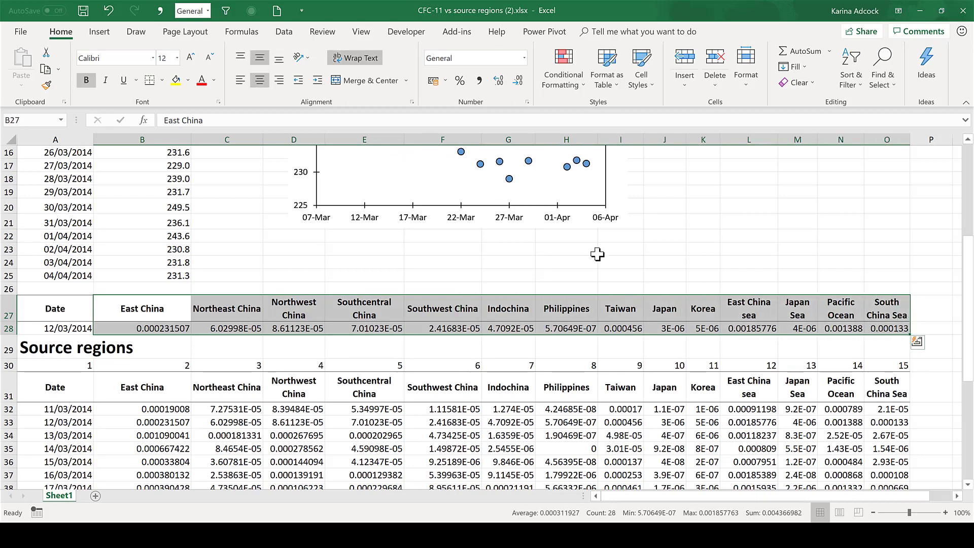
{"action": "left_click", "coordinate": [99, 32]}
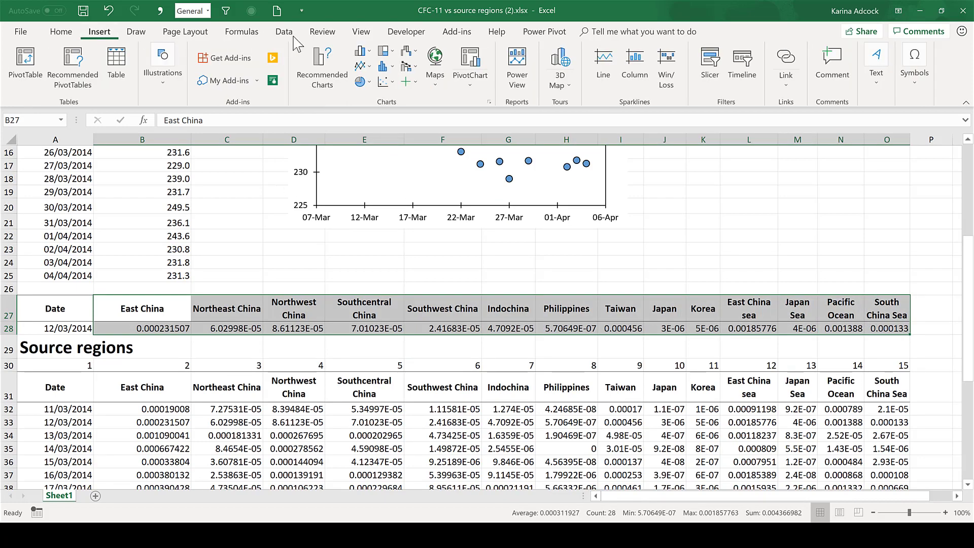
{"action": "left_click", "coordinate": [362, 52]}
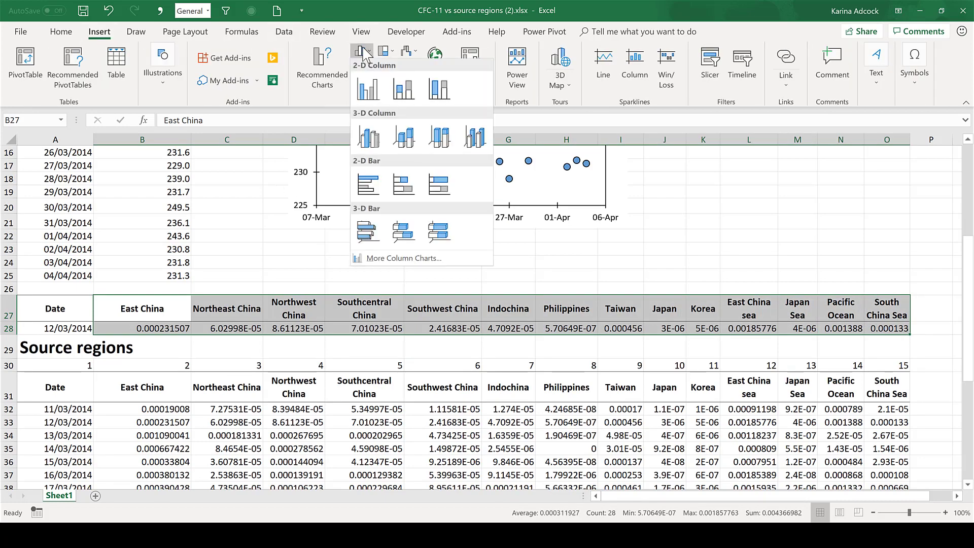
{"action": "left_click", "coordinate": [367, 90]}
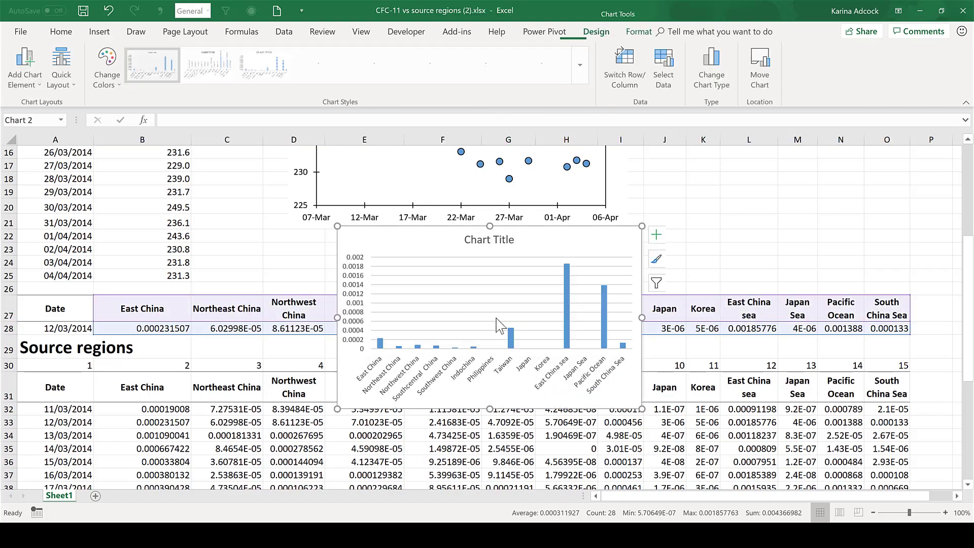
{"action": "left_click_drag", "start_coordinate": [666, 440], "coordinate": [692, 471]}
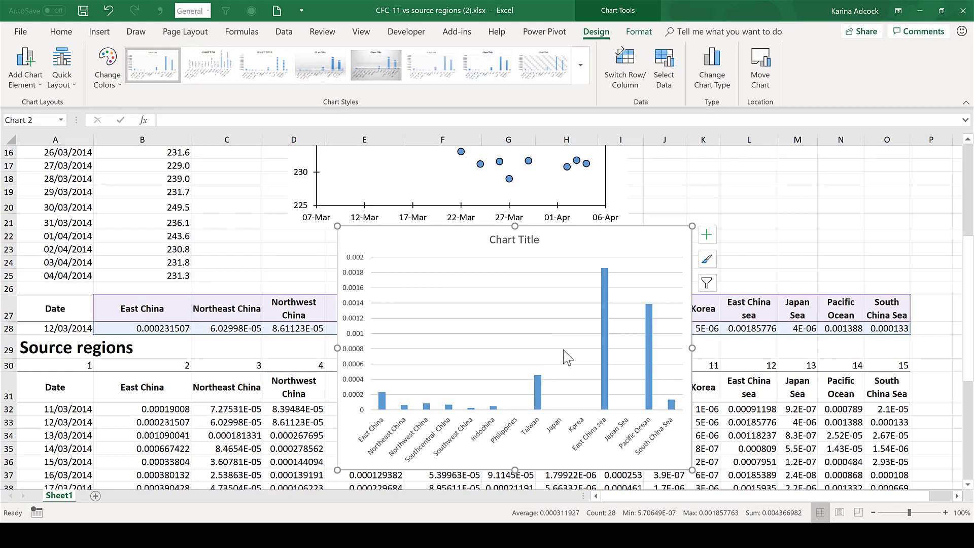
Apply the saved 'sourceregions' chart template to the column chart via Change Chart Type.
{"action": "right_click", "coordinate": [612, 235]}
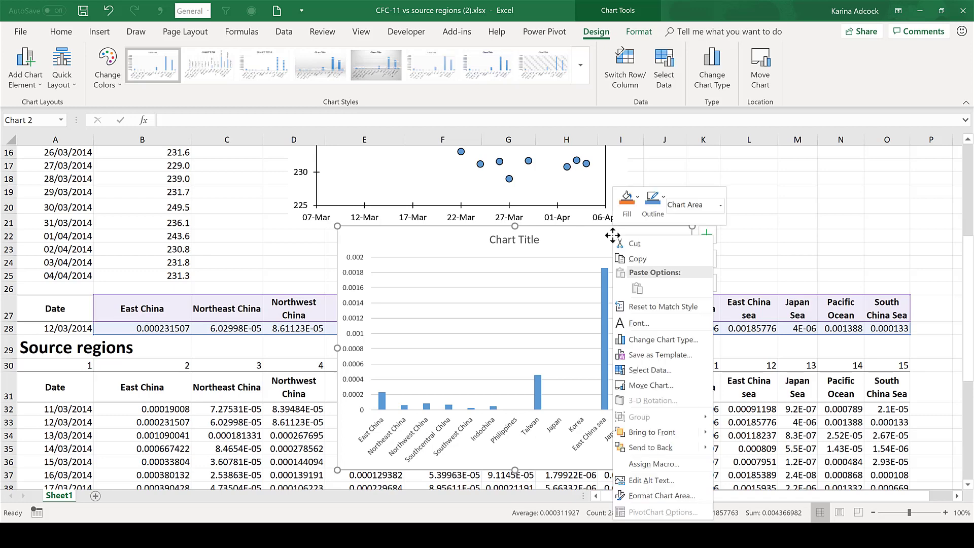
{"action": "left_click", "coordinate": [651, 340]}
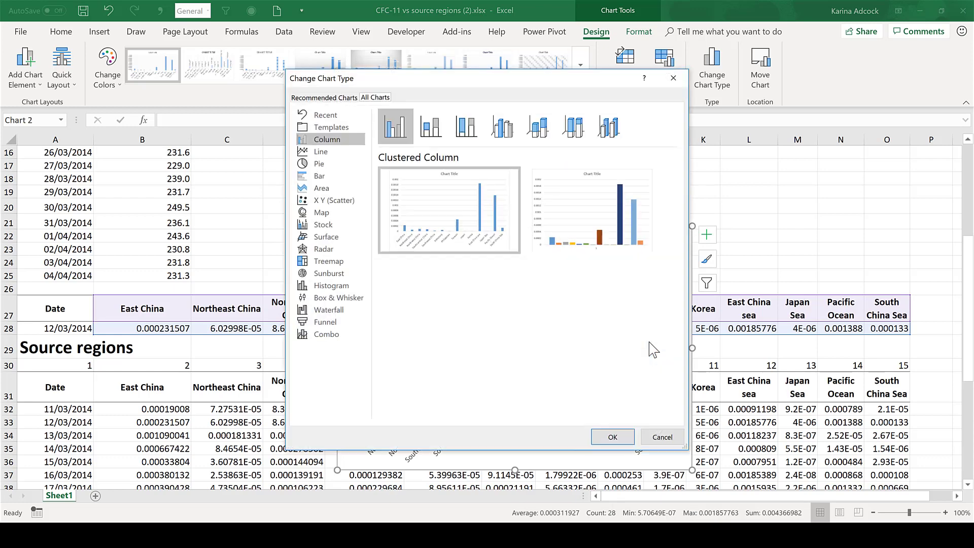
{"action": "left_click", "coordinate": [343, 128]}
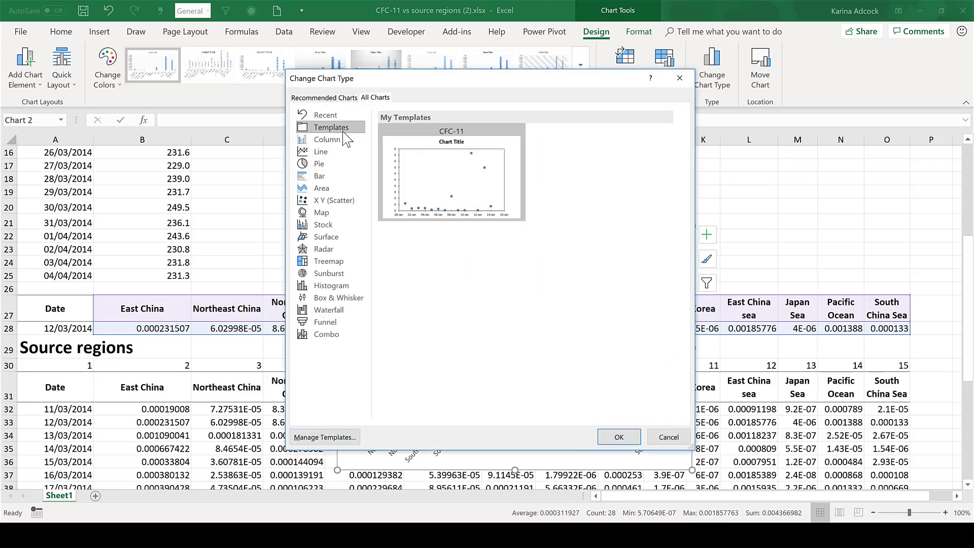
{"action": "left_click", "coordinate": [617, 438]}
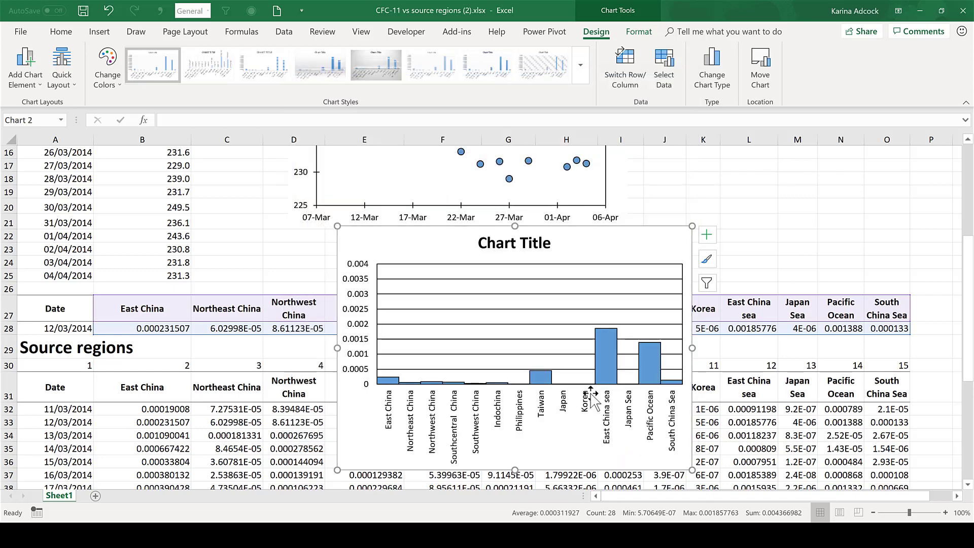
Link the column chart's title to the Source regions heading in A29.
{"action": "left_click", "coordinate": [495, 243]}
{"action": "left_click", "coordinate": [314, 121]}
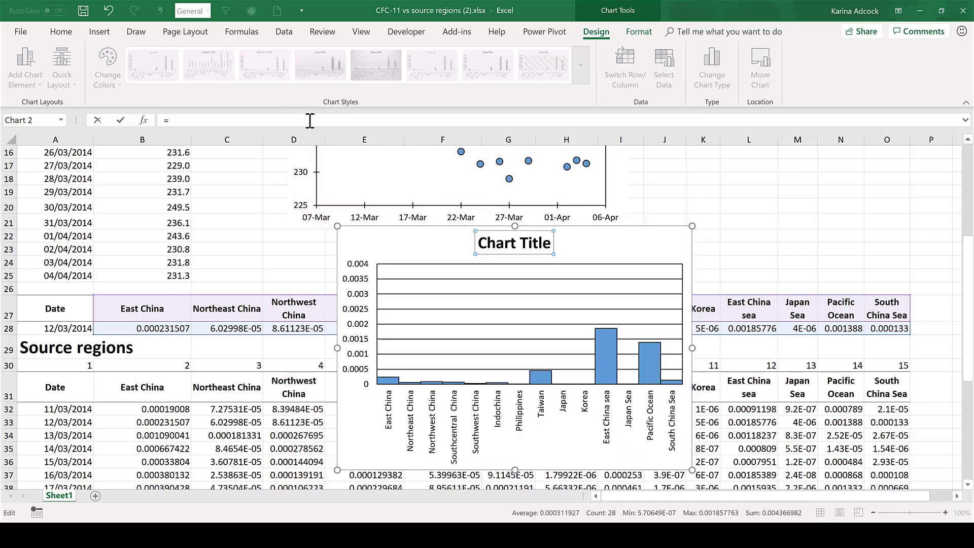
{"action": "left_click", "coordinate": [59, 348]}
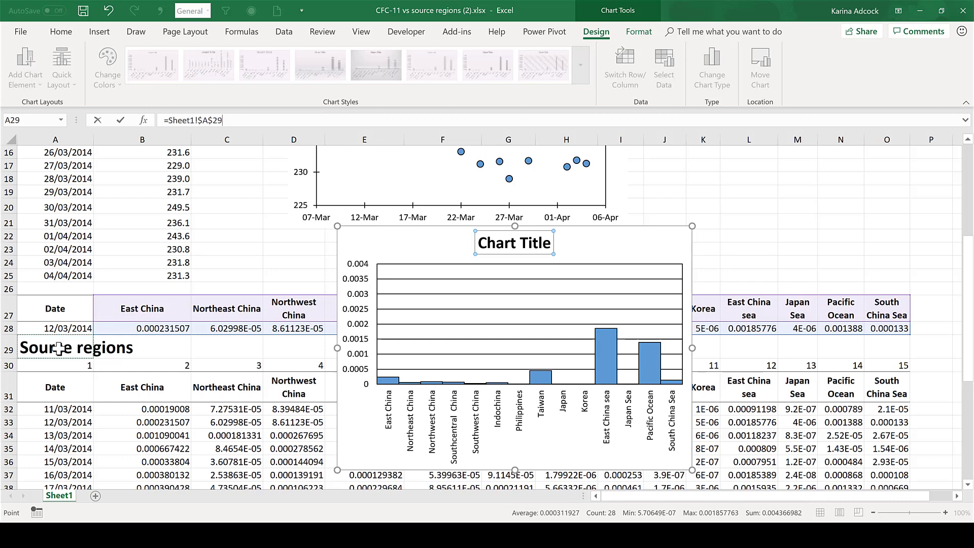
{"action": "key", "text": "Return"}
Line up the Source regions chart beside the CFC-11 chart at the top and resize it.
{"action": "left_click_drag", "start_coordinate": [588, 243], "coordinate": [724, 172]}
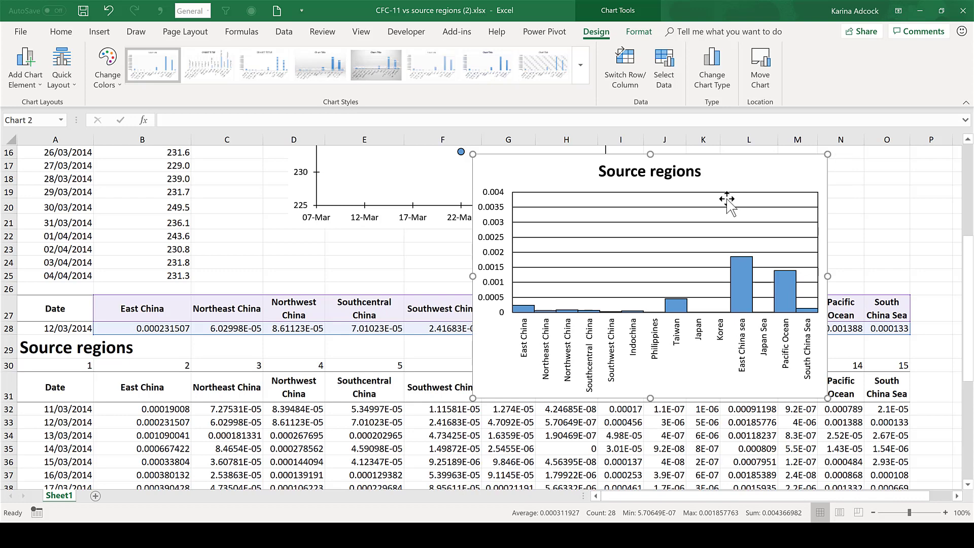
{"action": "scroll", "coordinate": [728, 201], "scroll_direction": "up", "scroll_amount": 5}
{"action": "left_click_drag", "start_coordinate": [762, 262], "coordinate": [854, 193]}
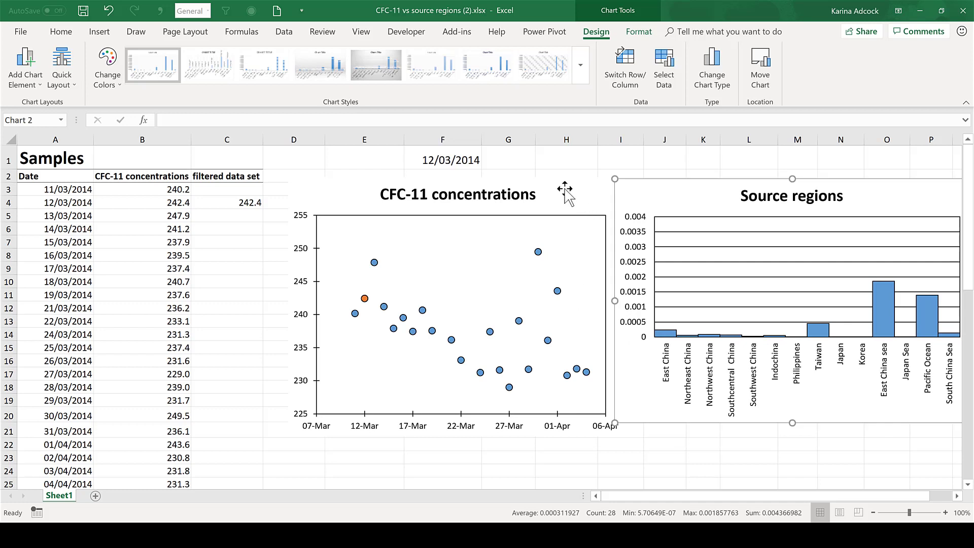
{"action": "left_click", "coordinate": [565, 191]}
{"action": "left_click_drag", "start_coordinate": [572, 189], "coordinate": [553, 187]}
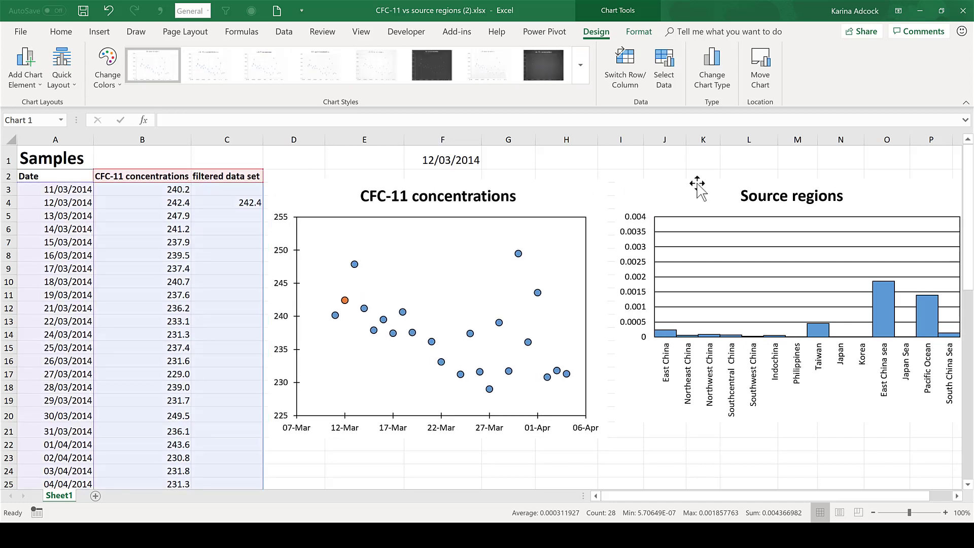
{"action": "left_click_drag", "start_coordinate": [675, 194], "coordinate": [660, 193]}
{"action": "left_click_drag", "start_coordinate": [778, 425], "coordinate": [777, 434]}
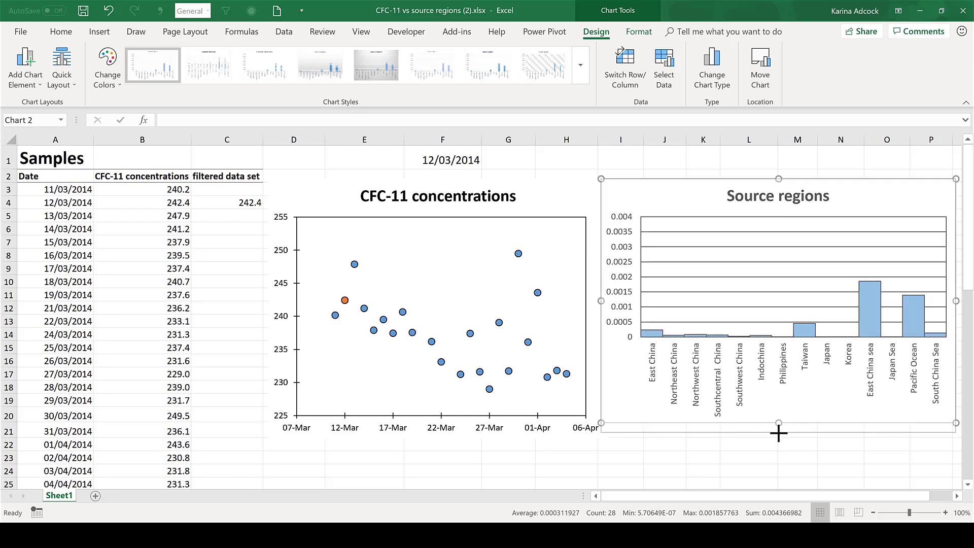
{"action": "left_click", "coordinate": [636, 155]}
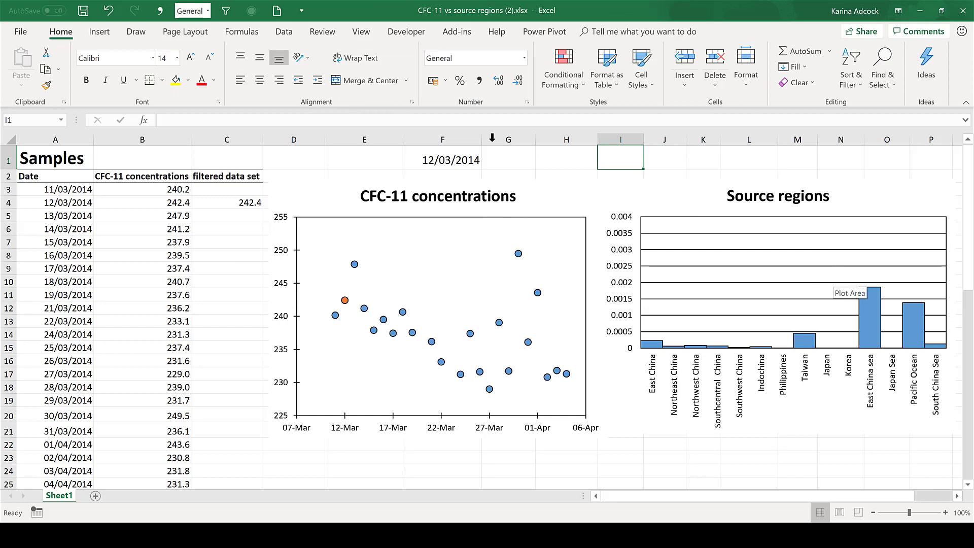
Set the F1 date to 17/03/2014 from its dropdown.
{"action": "left_click", "coordinate": [480, 159]}
{"action": "left_click", "coordinate": [487, 163]}
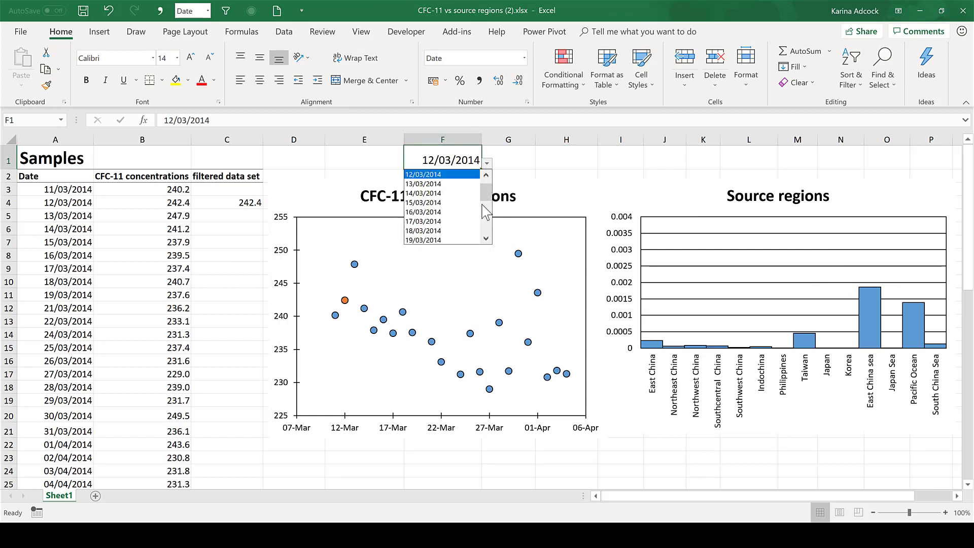
{"action": "key", "text": "Escape"}
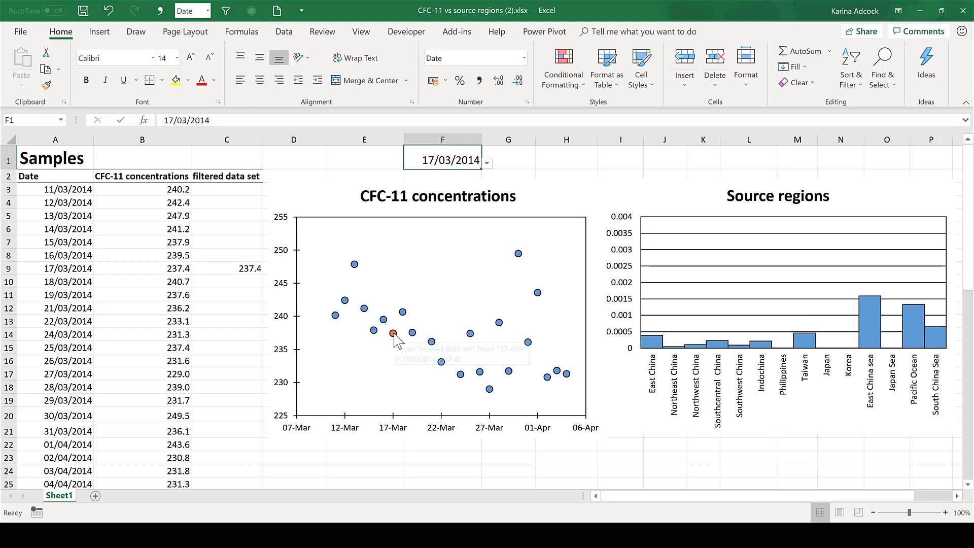
{"action": "mouse_move", "coordinate": [392, 339]}
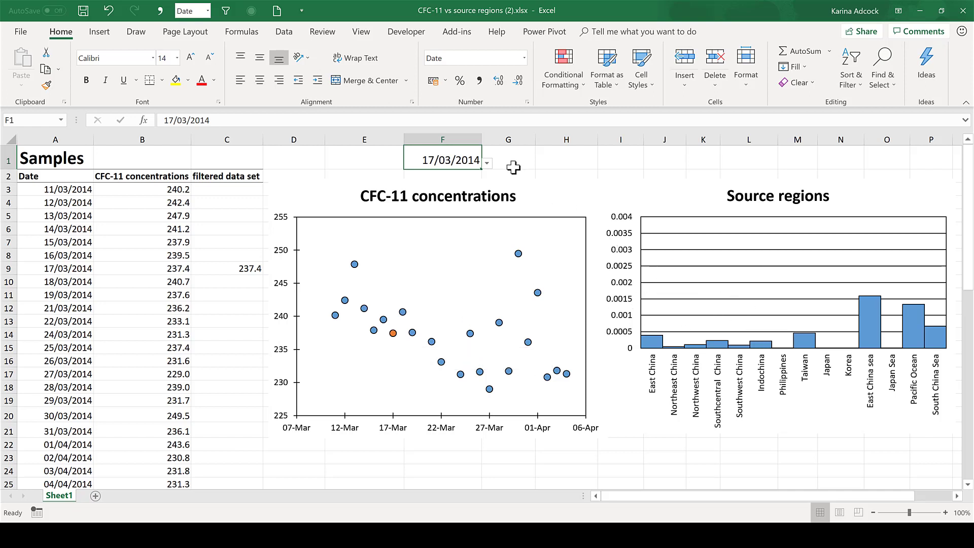
Change the F1 date to 27/03/2014.
{"action": "left_click", "coordinate": [487, 163]}
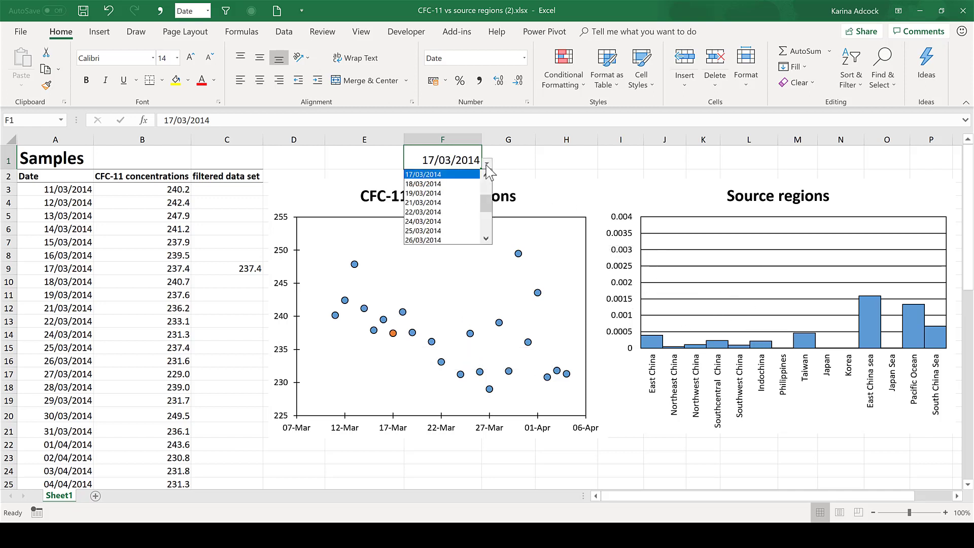
{"action": "left_click", "coordinate": [486, 238]}
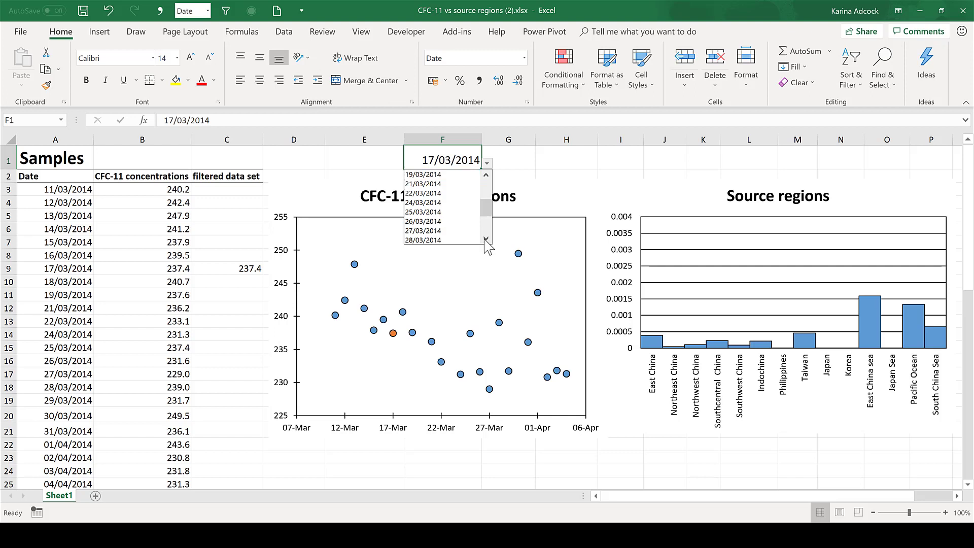
{"action": "left_click", "coordinate": [424, 231]}
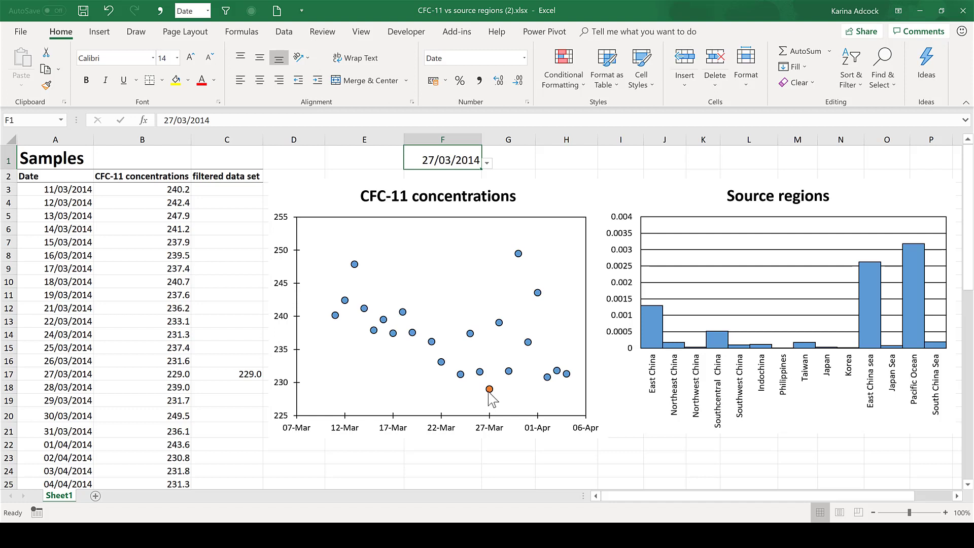
{"action": "mouse_move", "coordinate": [490, 393]}
Change the F1 date to 30/03/2014, then select C3's filtered data formula.
{"action": "left_click", "coordinate": [487, 163]}
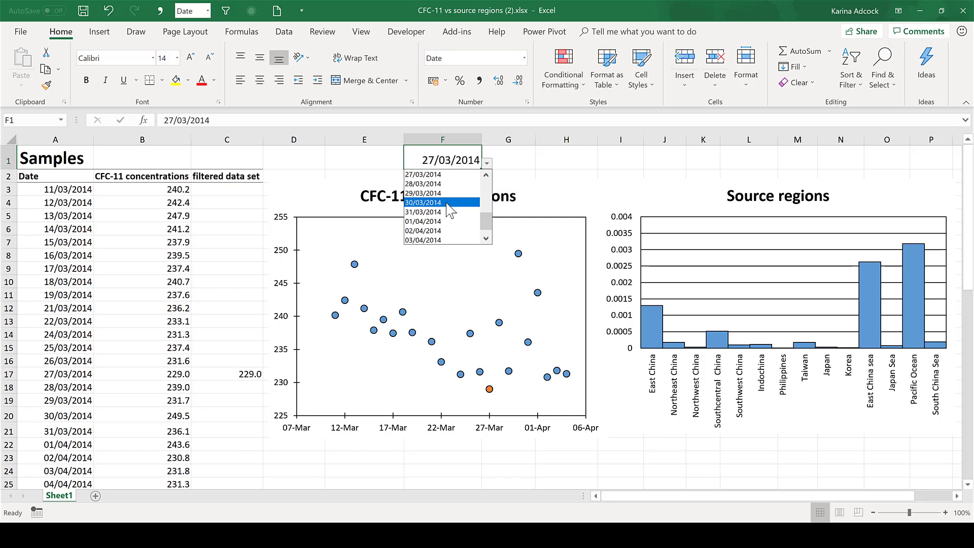
{"action": "left_click", "coordinate": [441, 203]}
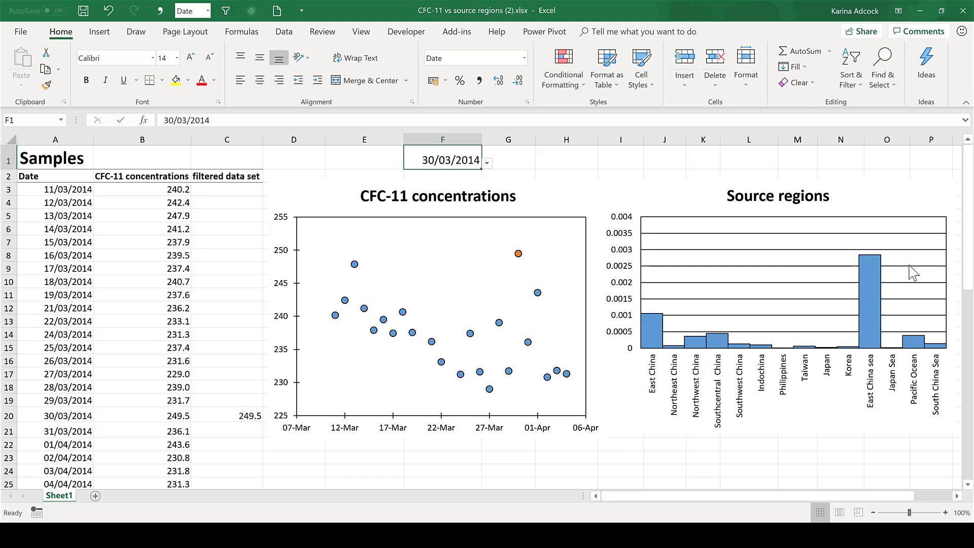
{"action": "mouse_move", "coordinate": [912, 345]}
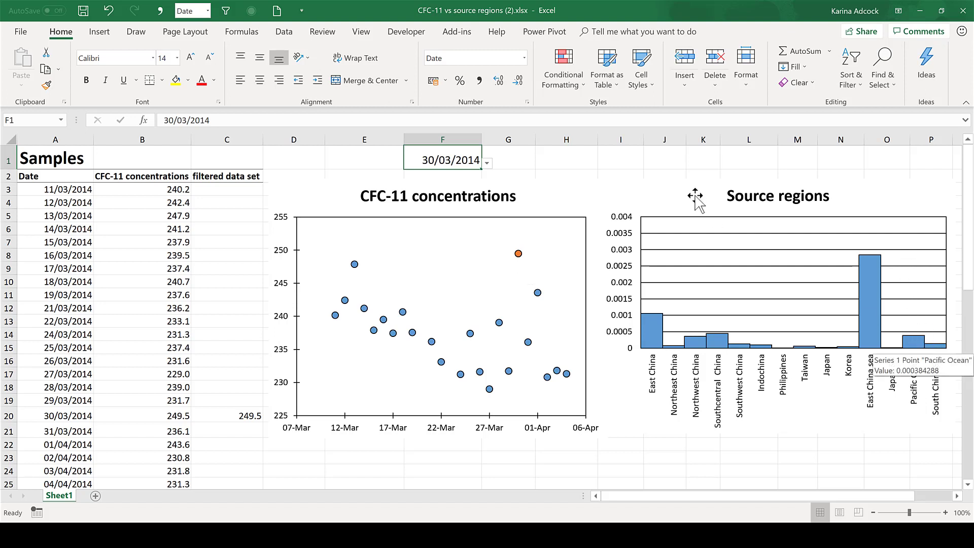
{"action": "left_click", "coordinate": [488, 164]}
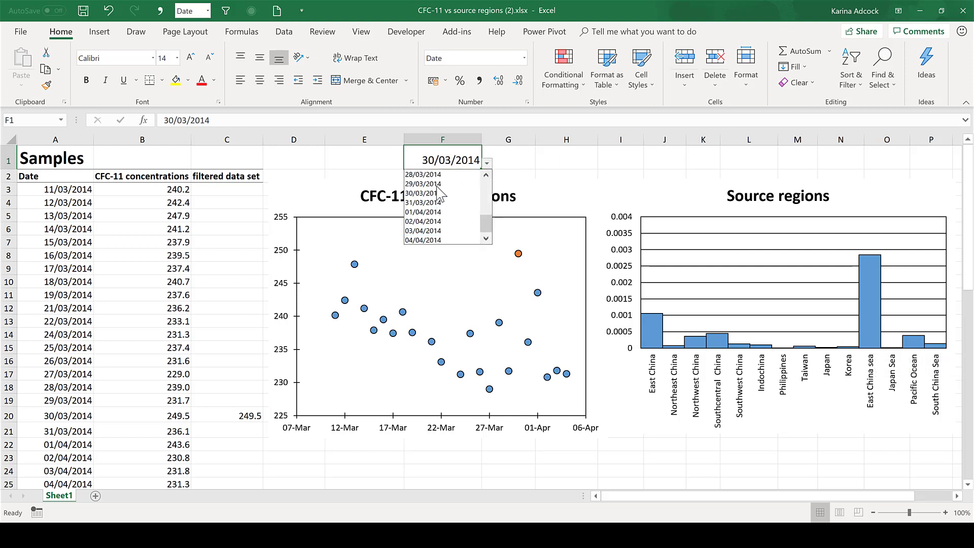
{"action": "left_click", "coordinate": [552, 160]}
{"action": "left_click", "coordinate": [226, 192]}
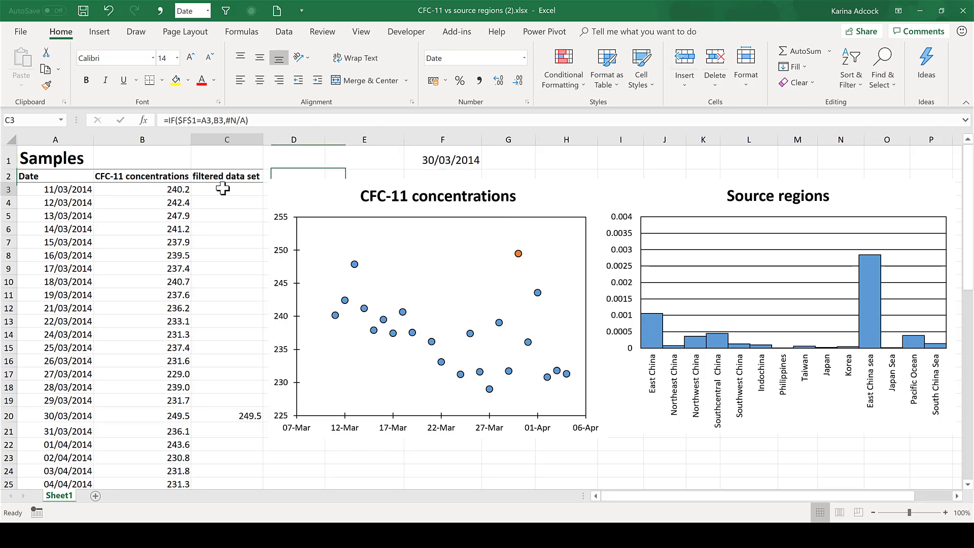
{"action": "left_click", "coordinate": [149, 114]}
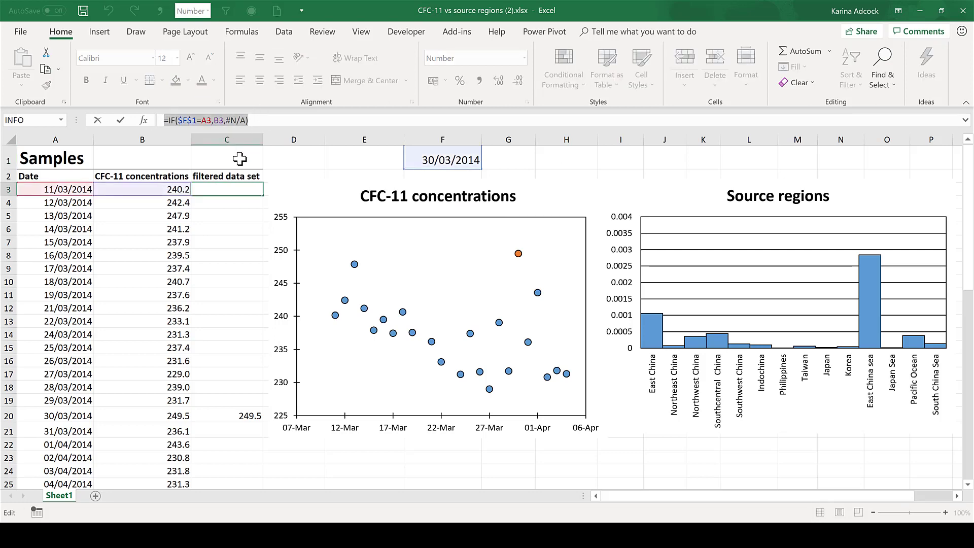
{"action": "key", "text": "Escape"}
{"action": "left_click", "coordinate": [294, 175]}
{"action": "scroll", "coordinate": [269, 354], "scroll_direction": "down", "scroll_amount": 5}
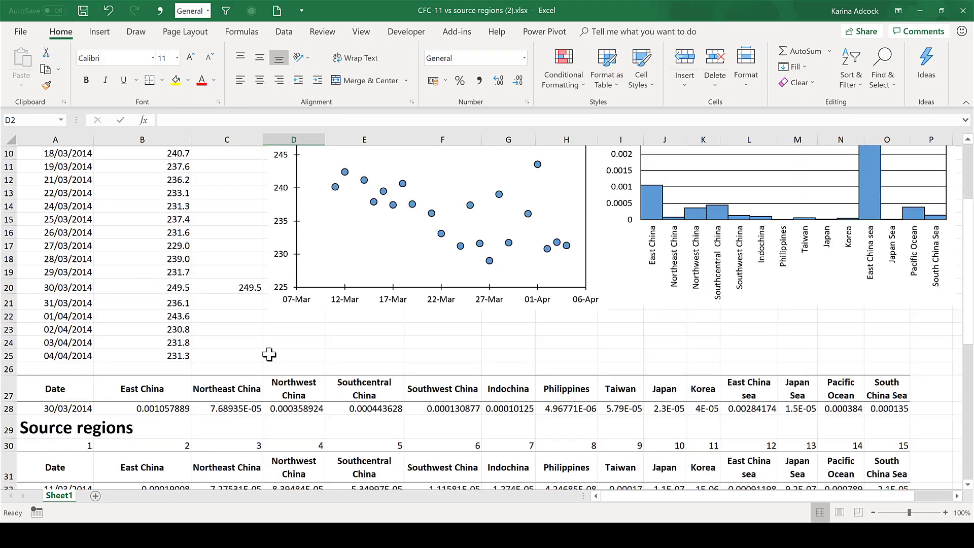
{"action": "left_click", "coordinate": [81, 328]}
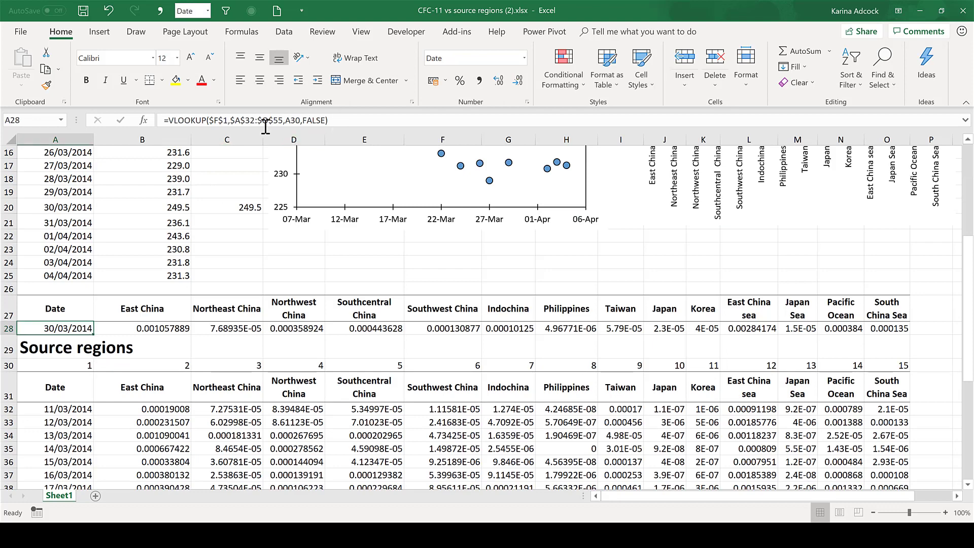
{"action": "left_click_drag", "start_coordinate": [330, 120], "coordinate": [155, 121]}
{"action": "key", "text": "Escape"}
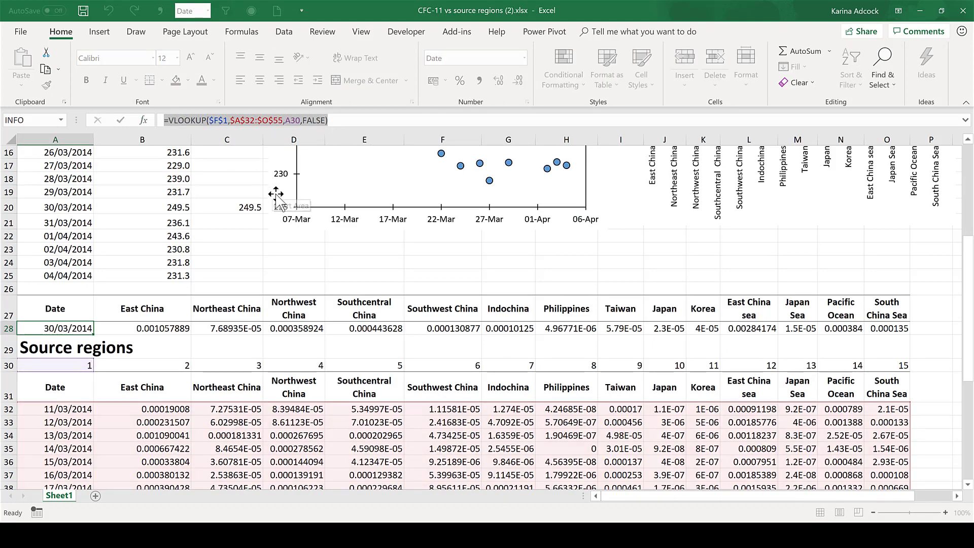
{"action": "left_click", "coordinate": [339, 249]}
{"action": "scroll", "coordinate": [439, 262], "scroll_direction": "up", "scroll_amount": 5}
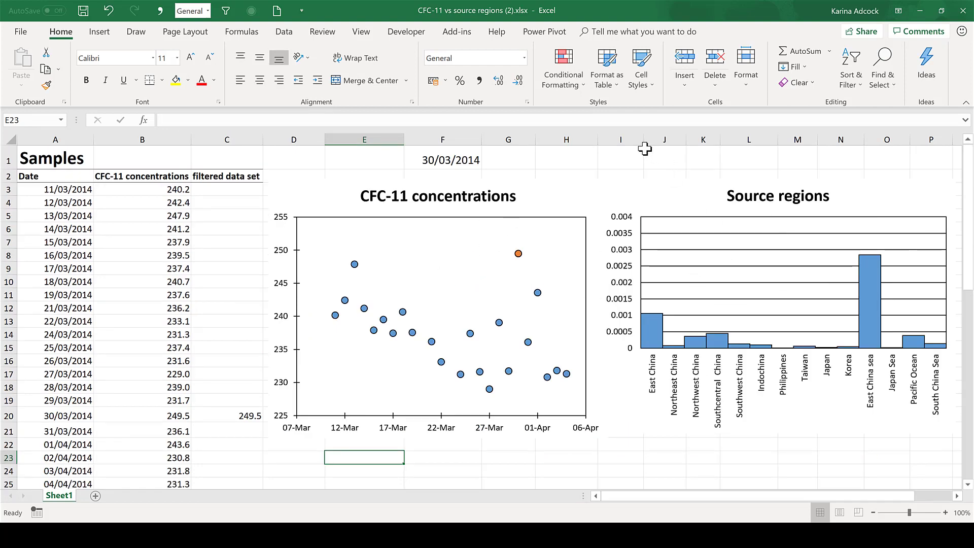
{"action": "left_click", "coordinate": [624, 158]}
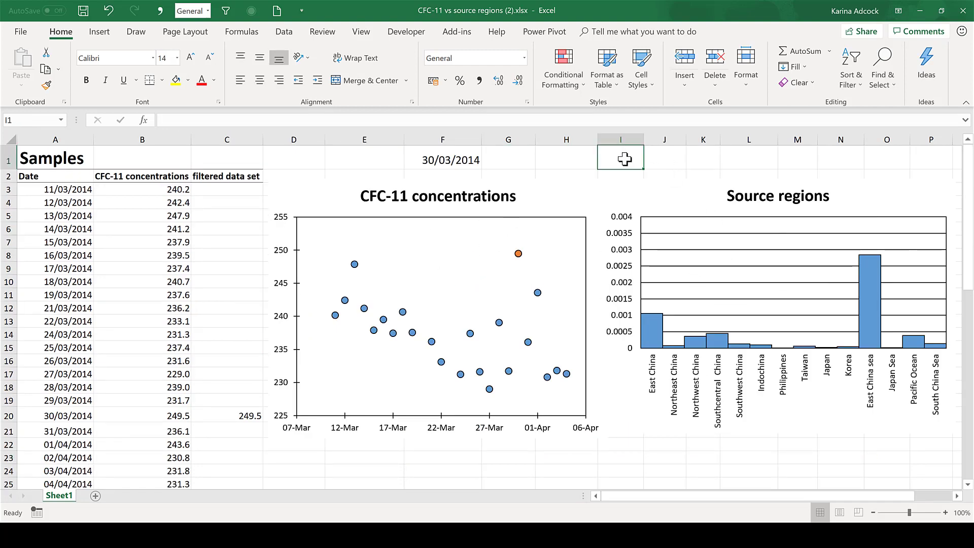